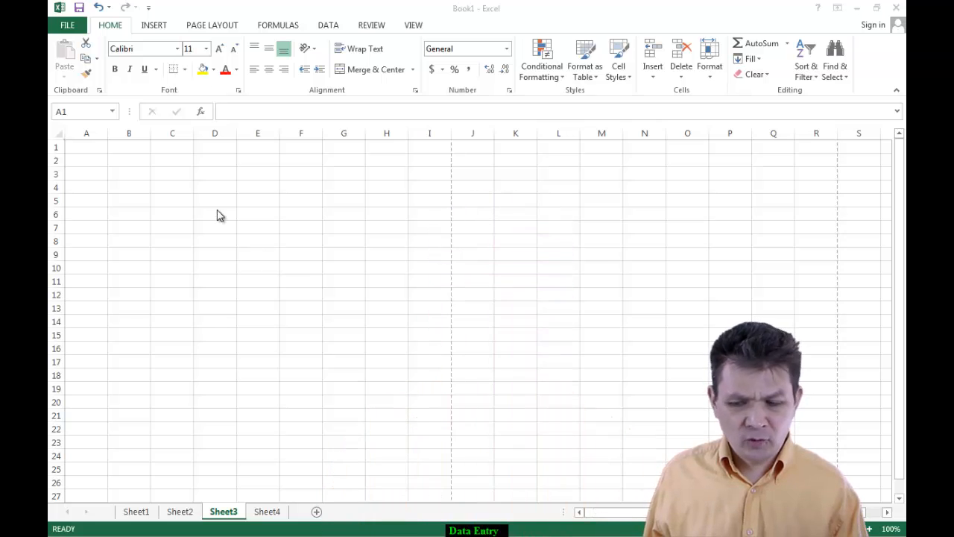
Enter the text "something" in cell E4 of Sheet3.
click(214, 171)
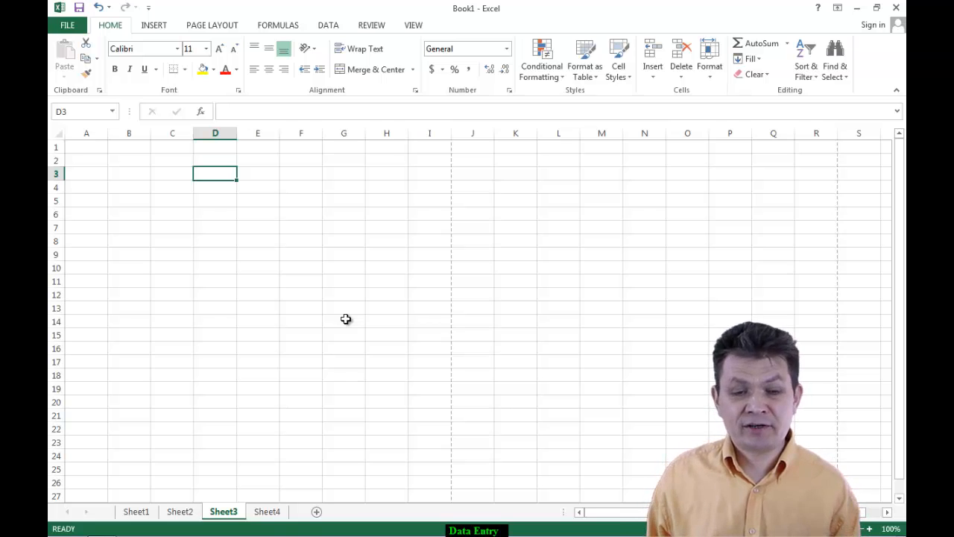
click(258, 187)
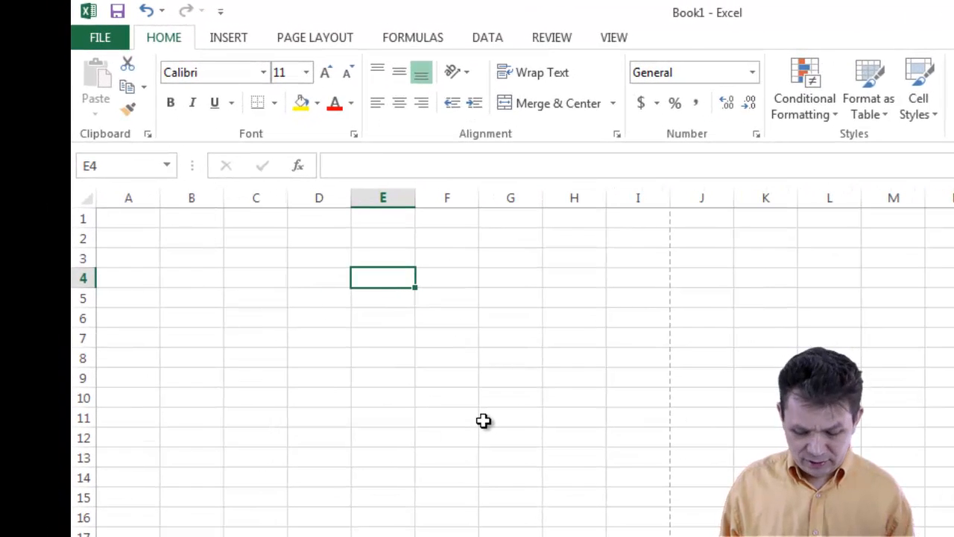
text(something)
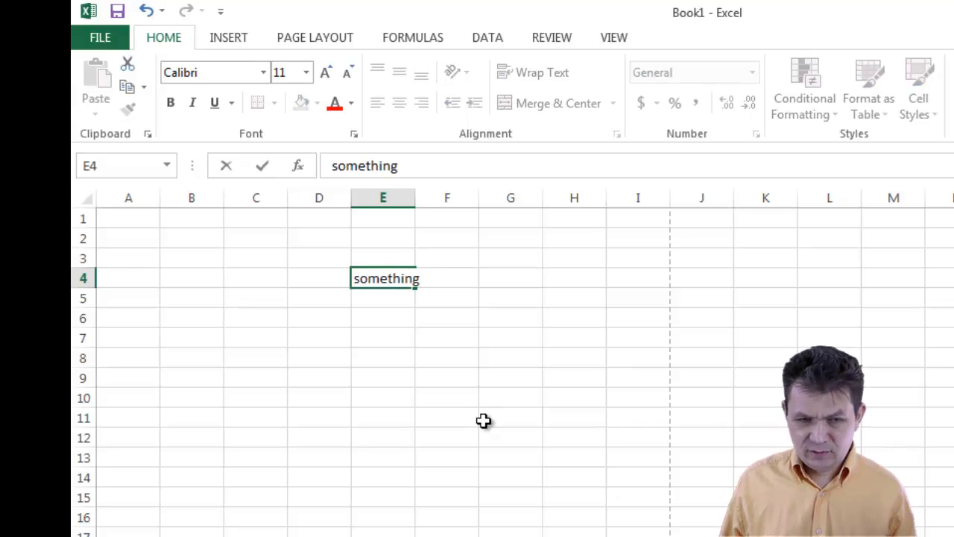
key(Return)
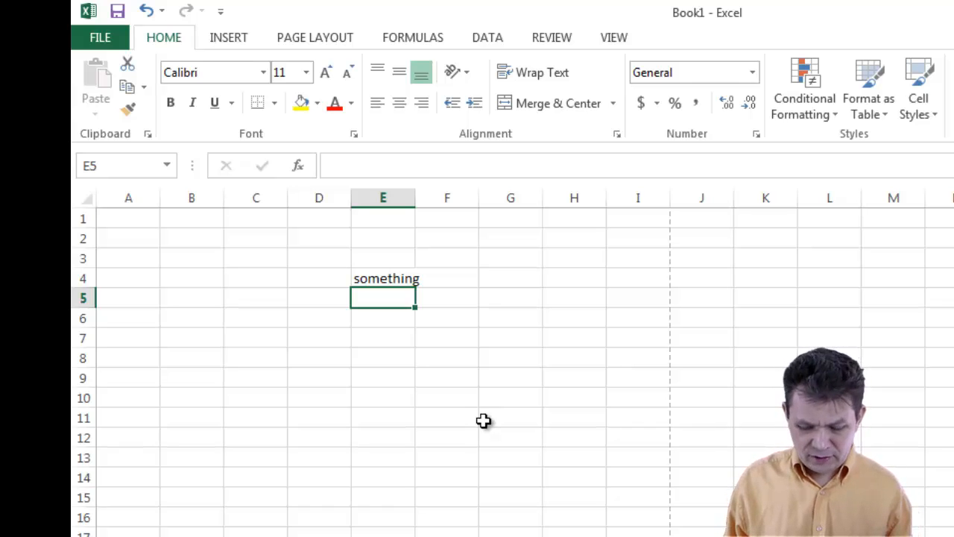
Enter "else" in cell E5 and replace it with "again", keeping E5 as the active cell each time.
text(else)
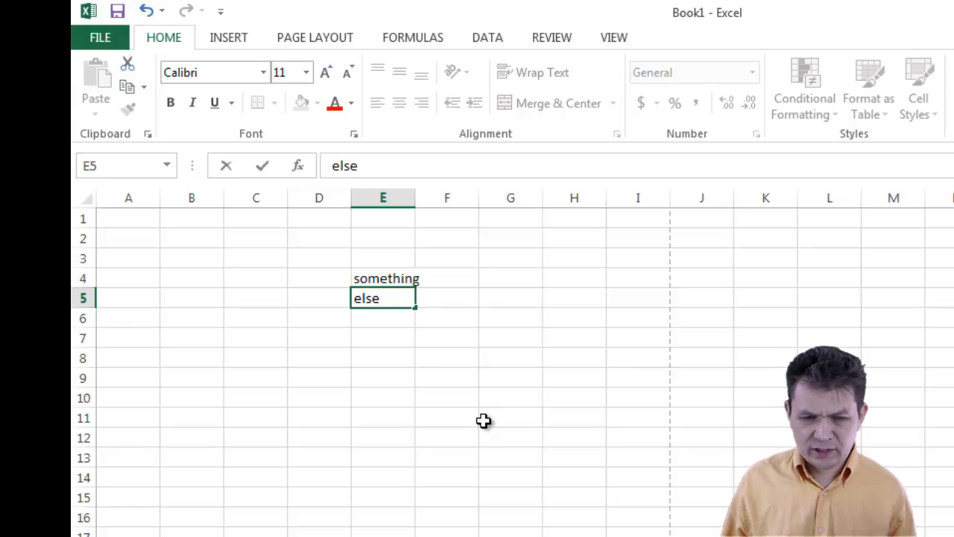
key(ctrl+Return)
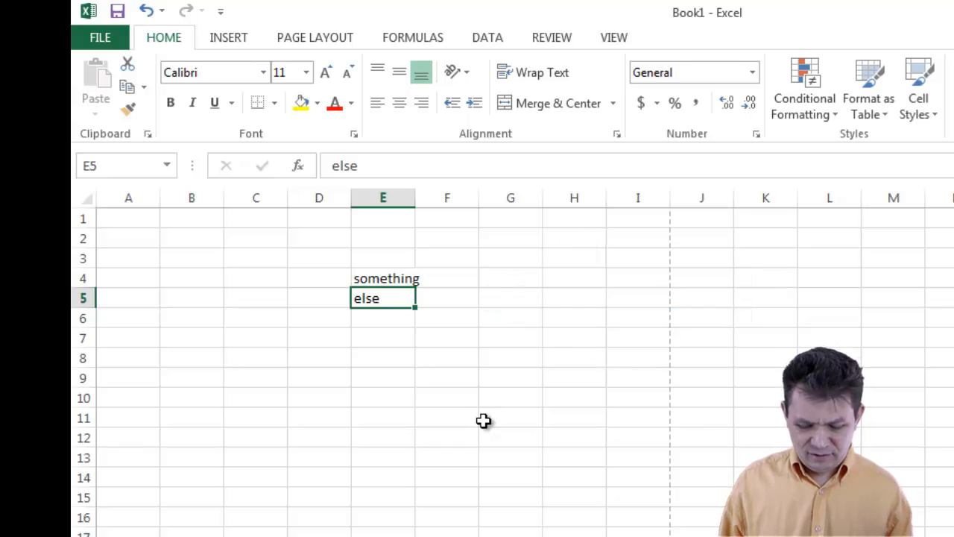
text(again)
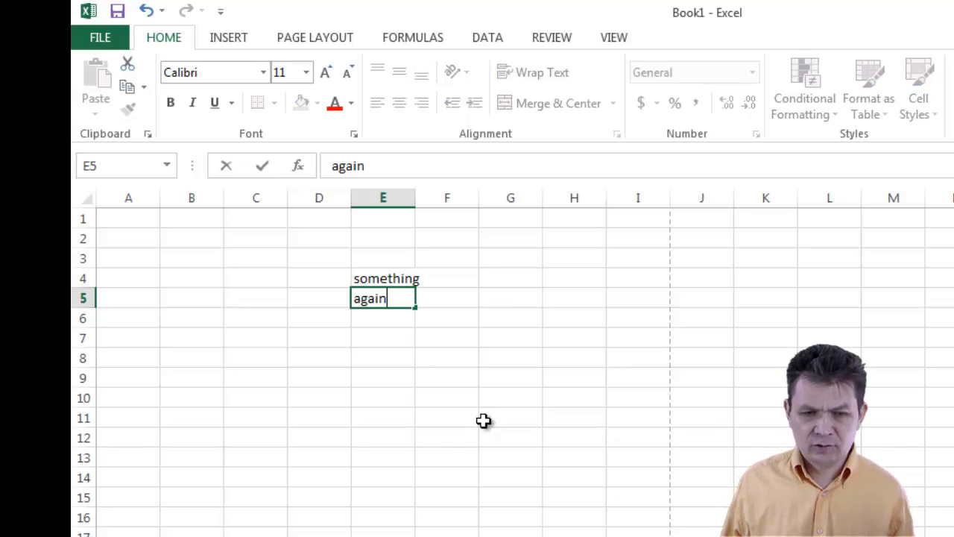
key(ctrl+Return)
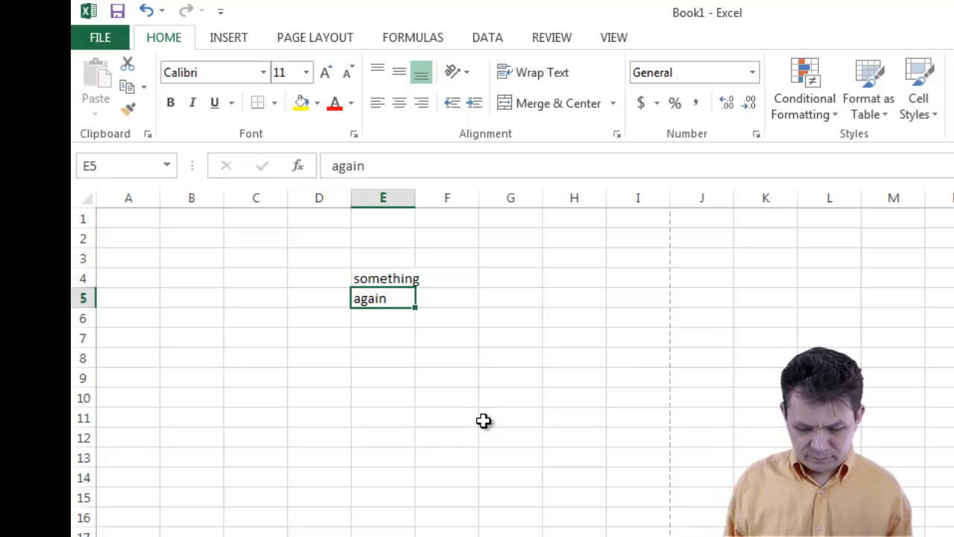
Replace the content of cell E5 with "example" and finish with the active cell one row up, on E4.
text(es)
key(BackSpace)
text(xample)
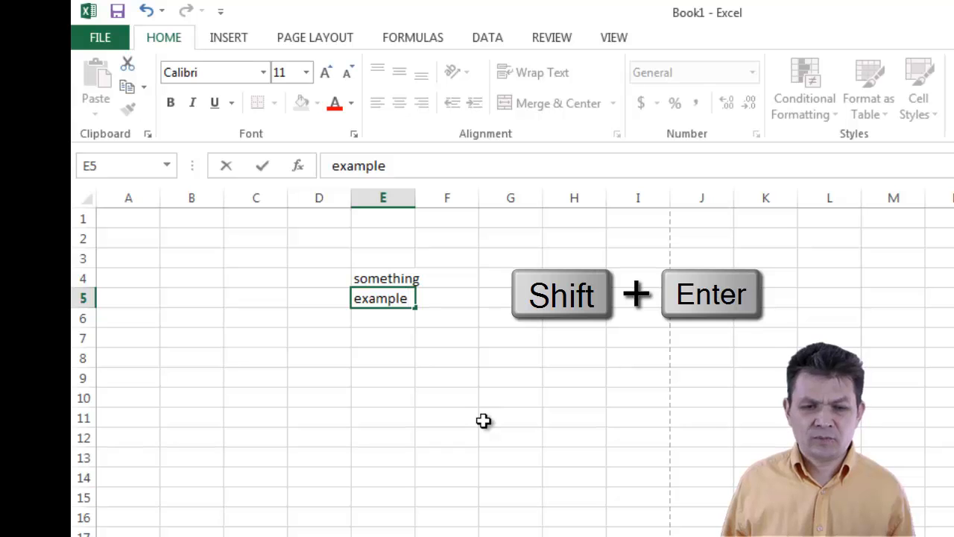
key(shift+Return)
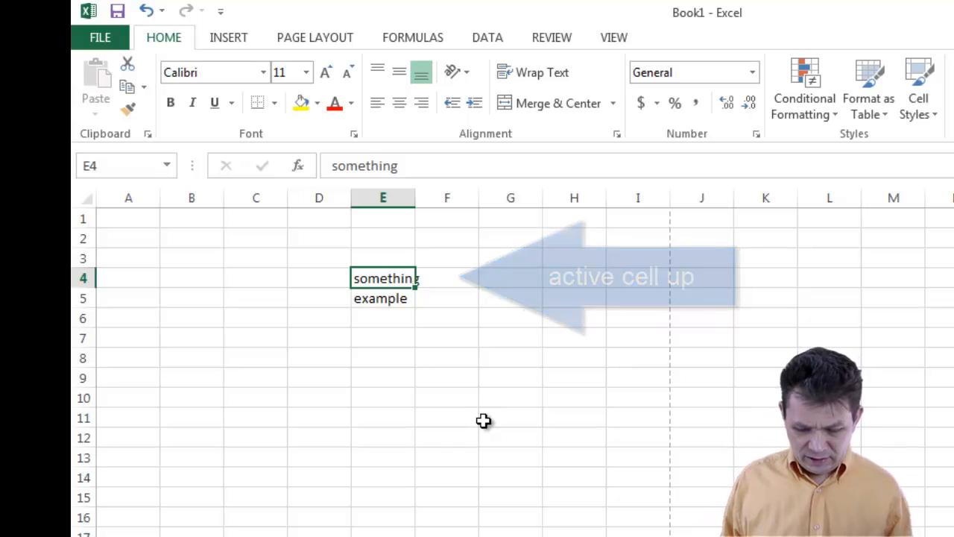
Enter 123 in cell E4 and 877 in cell F4, finishing with E4 as the active cell.
text(123)
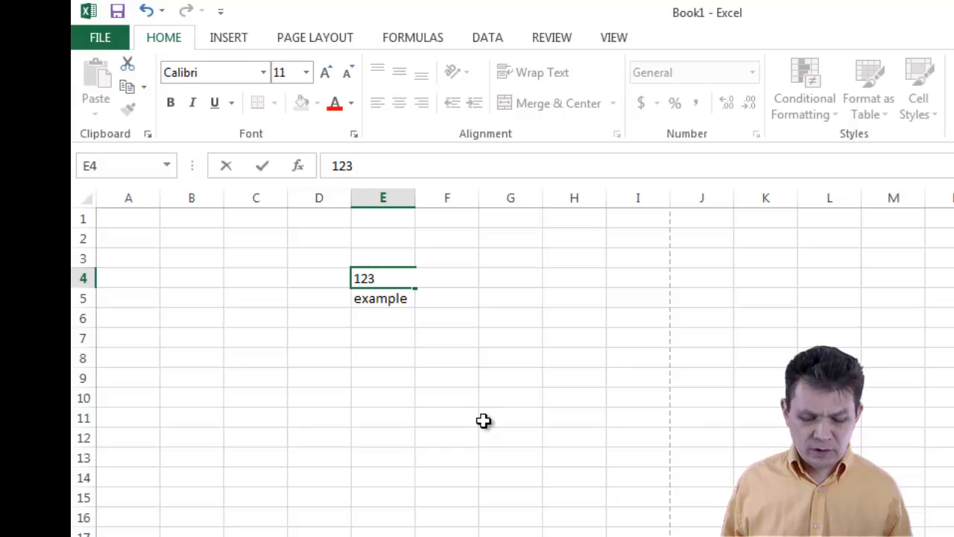
key(Tab)
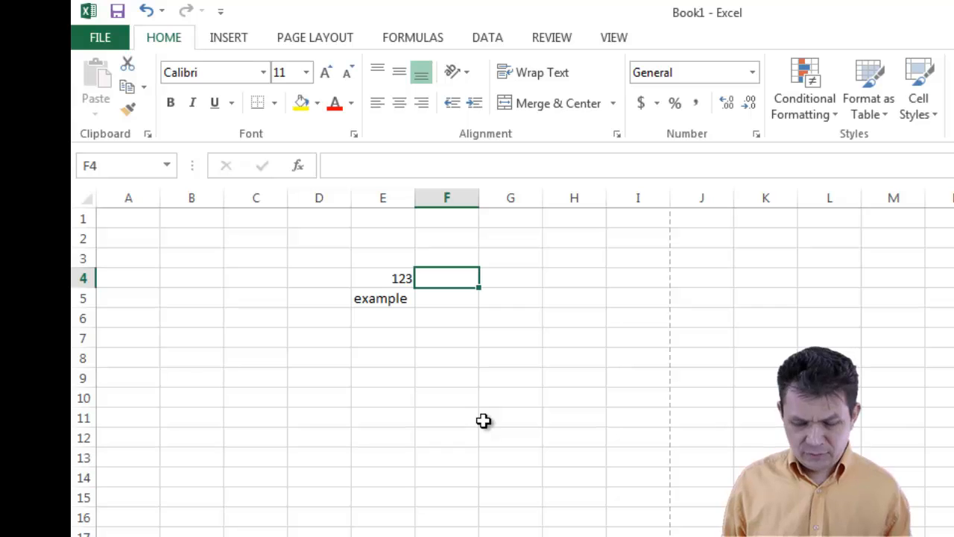
text(877)
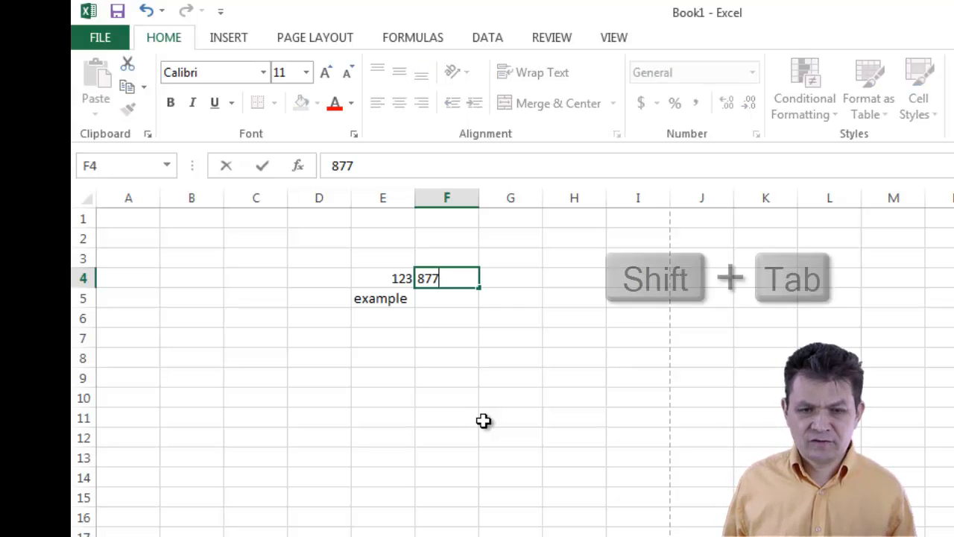
key(shift+Tab)
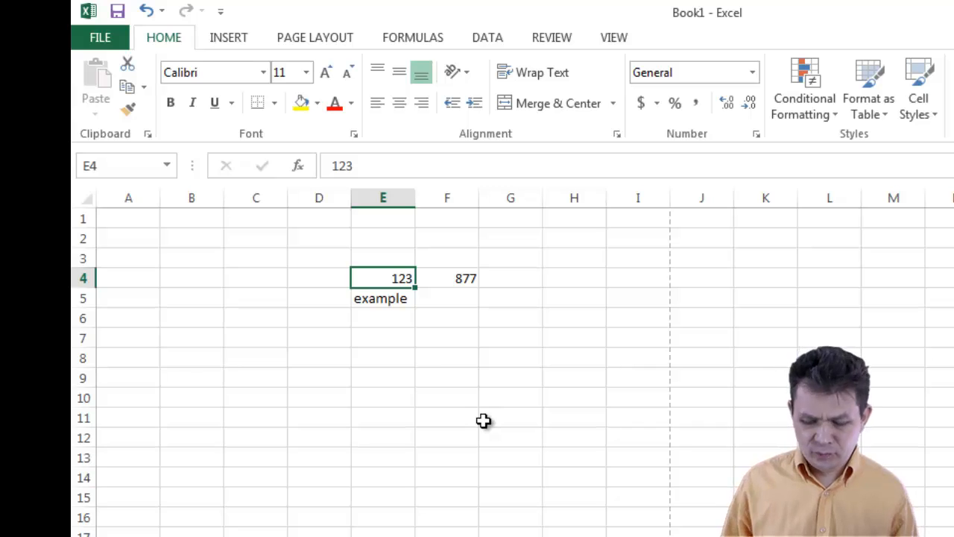
Make E8 the active cell and widen column E to about twice its width.
key(Down)
key(Down)
key(Down)
key(Down)
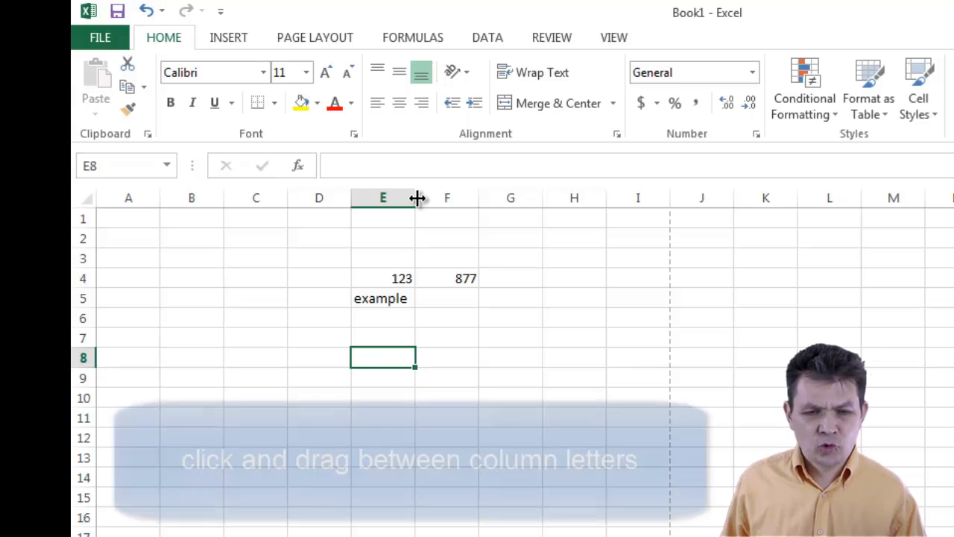
drag(417, 198, 490, 200)
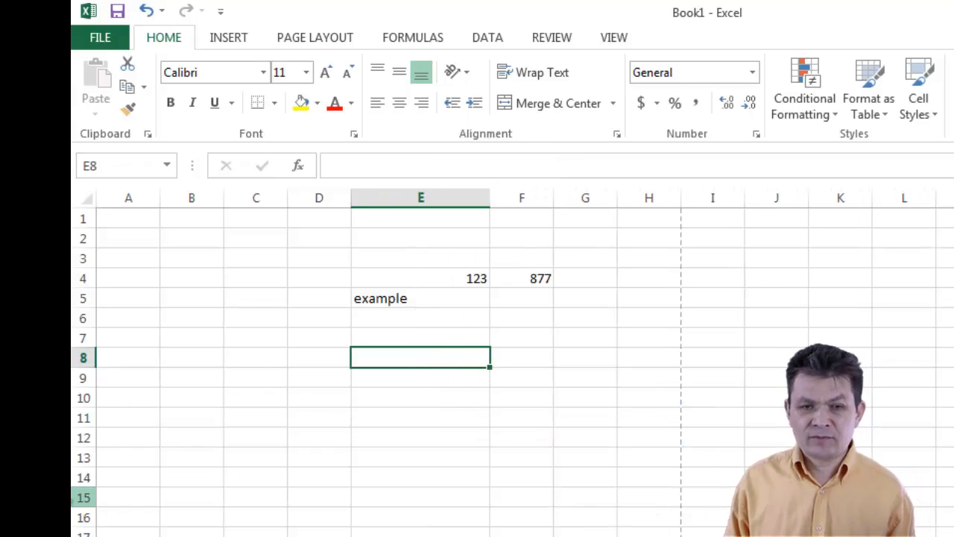
Enter the text "hello" in cell E8 and the number 123 in cell E9.
text(hello)
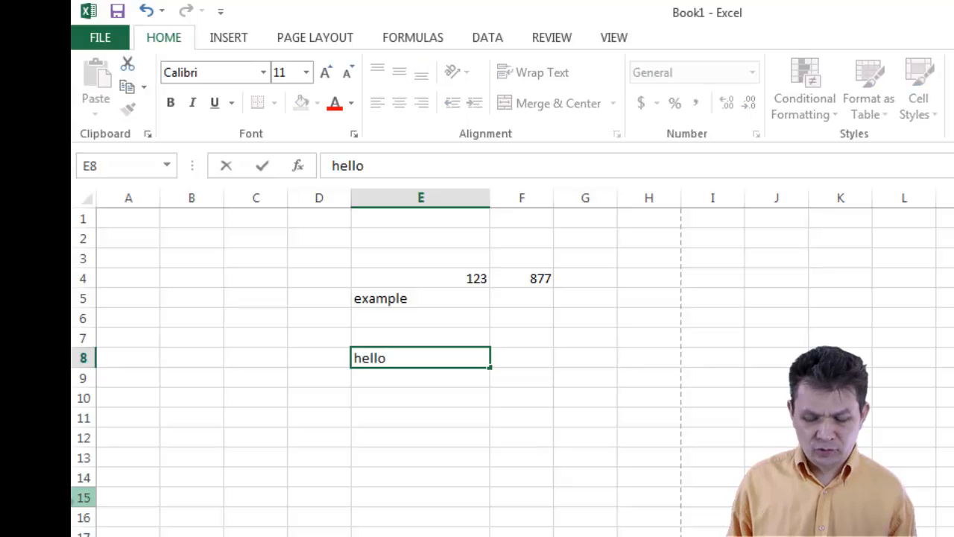
key(Return)
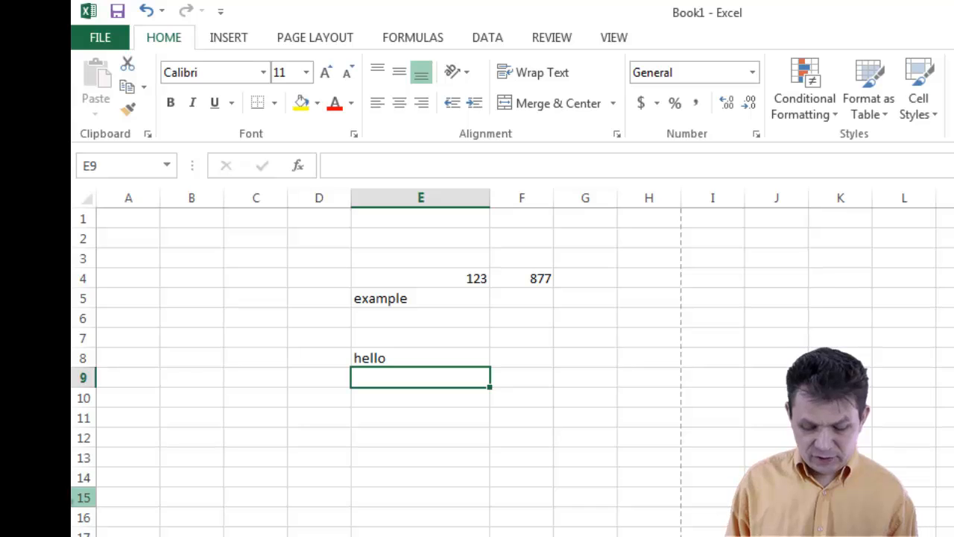
text(123)
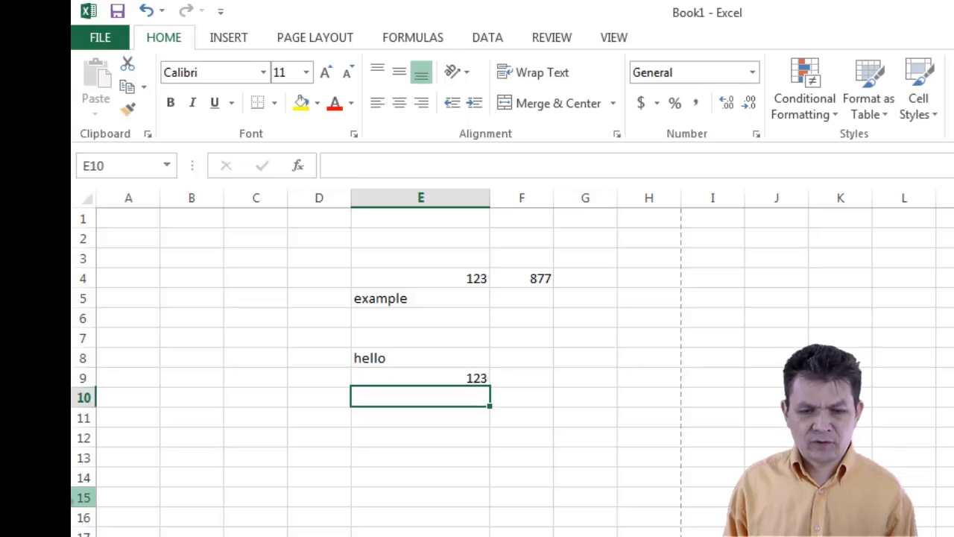
key(Return)
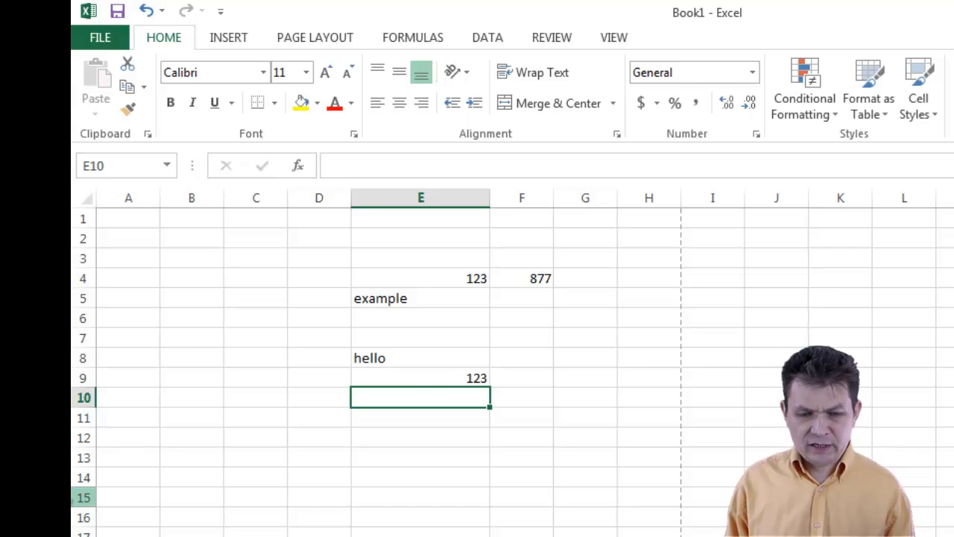
Enter the date 1/1/99 in cell E10 and insert today's date as a fixed value in cell E11.
text(1/1/)
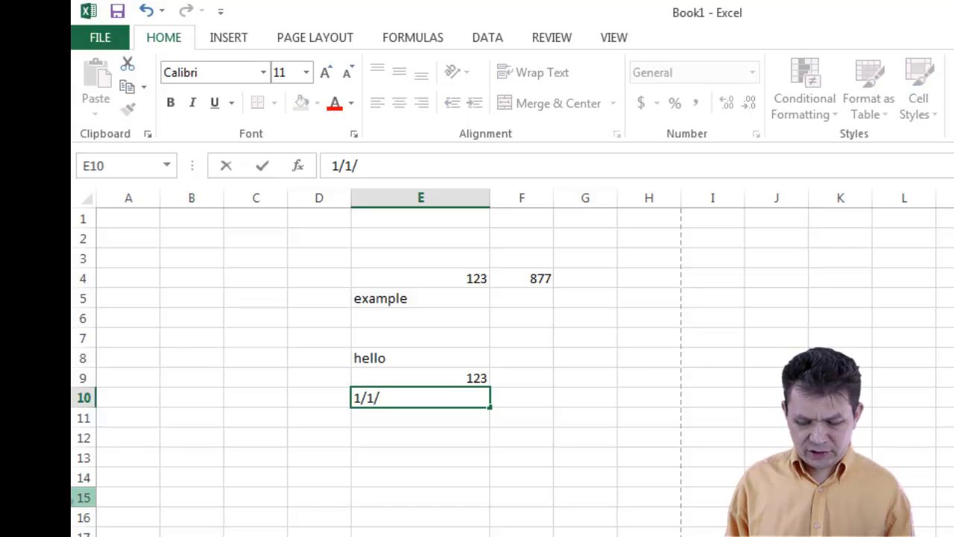
text(99)
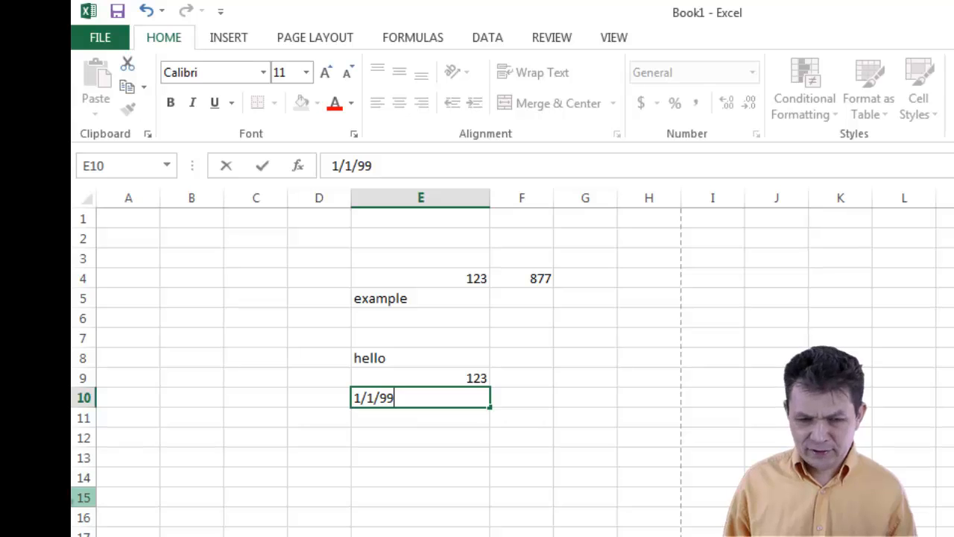
key(Return)
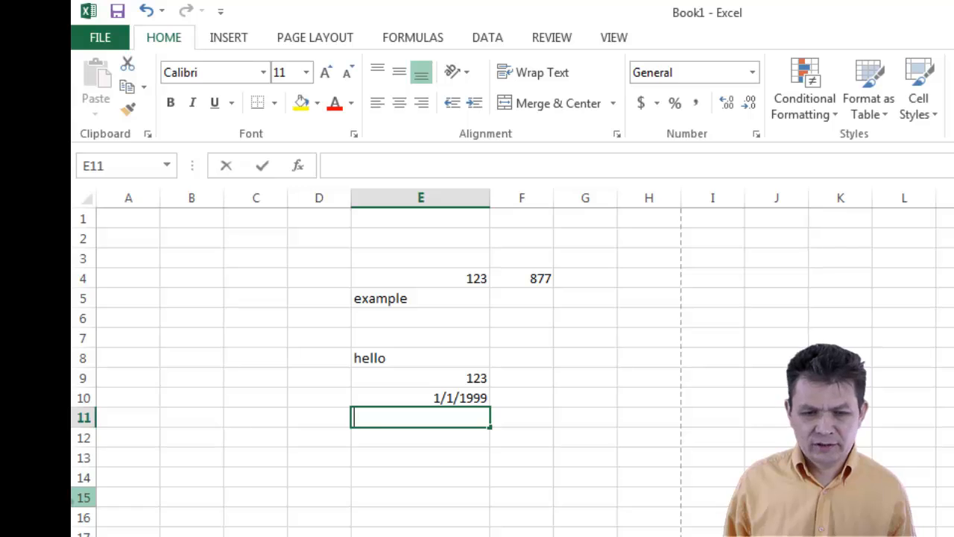
key(ctrl+semicolon)
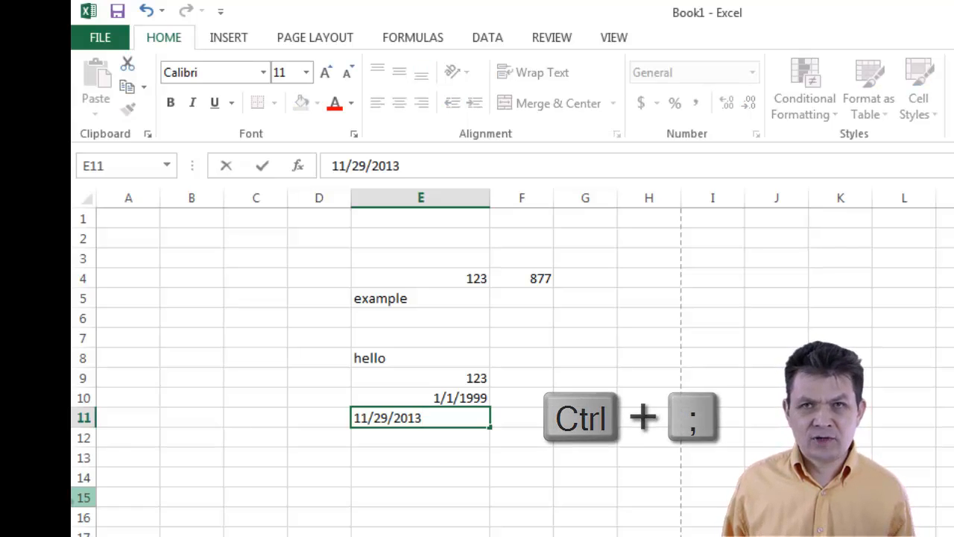
key(Return)
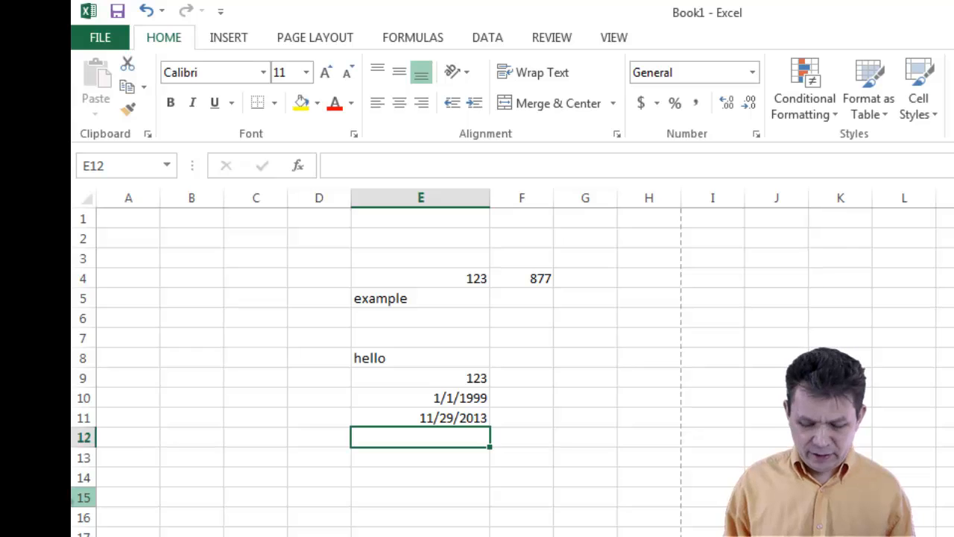
Enter the pre-1900 date 12/31/1899 in cell E12.
text(12)
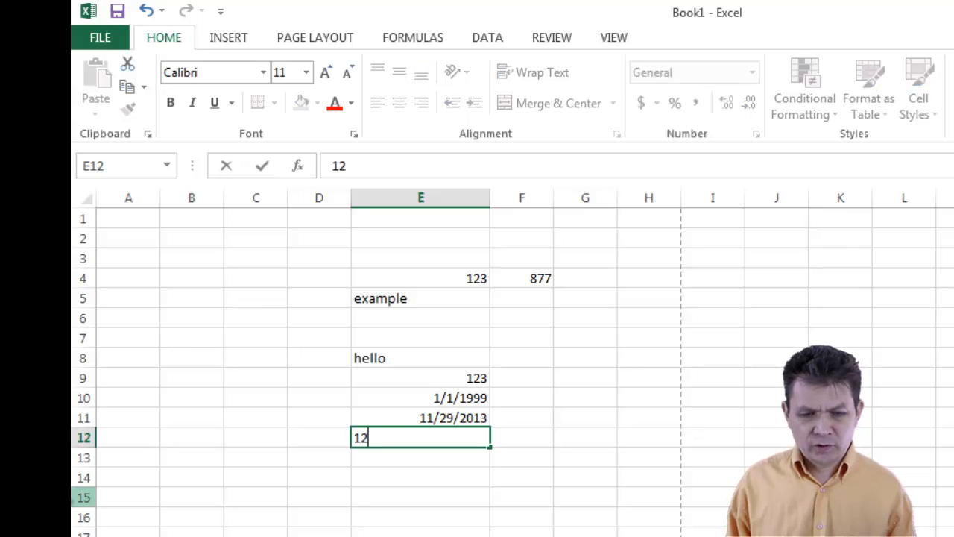
text(/31/)
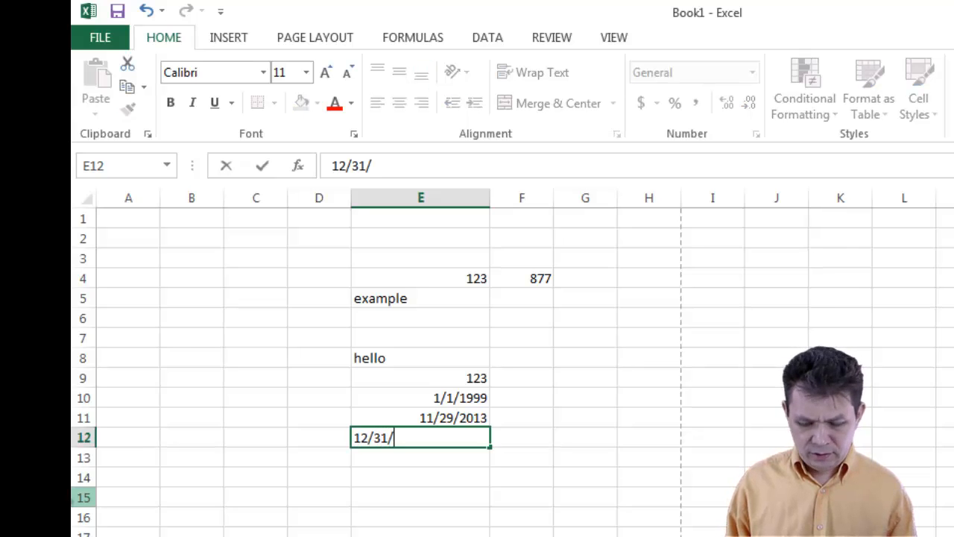
text(198)
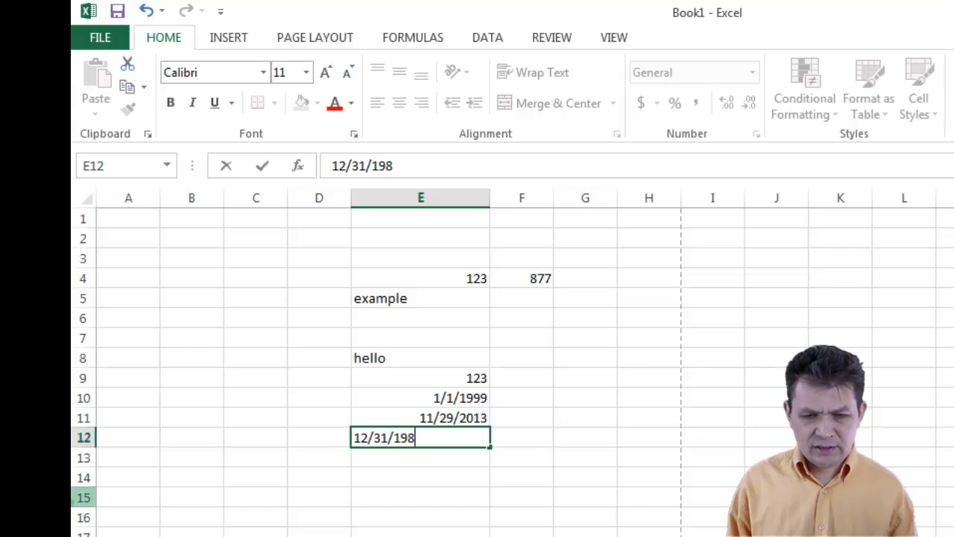
key(BackSpace)
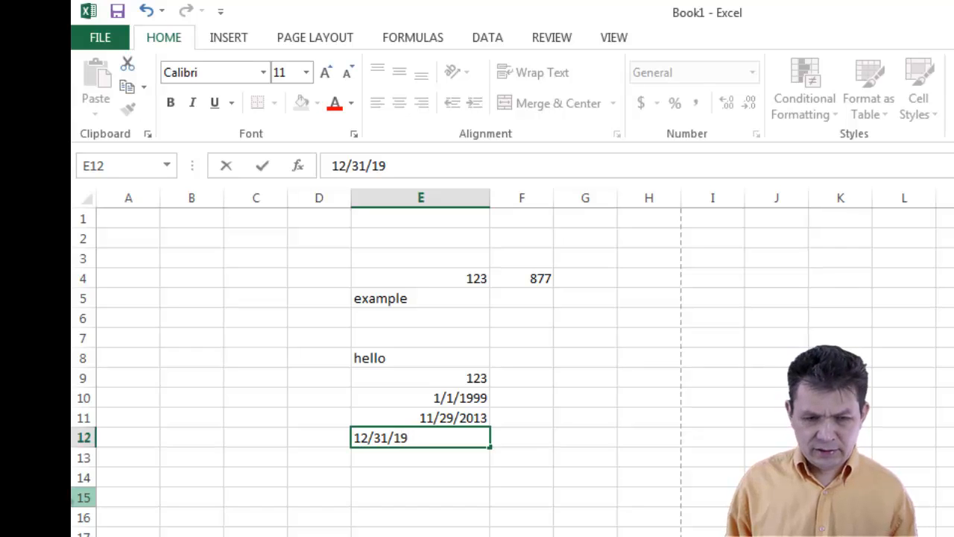
text(99)
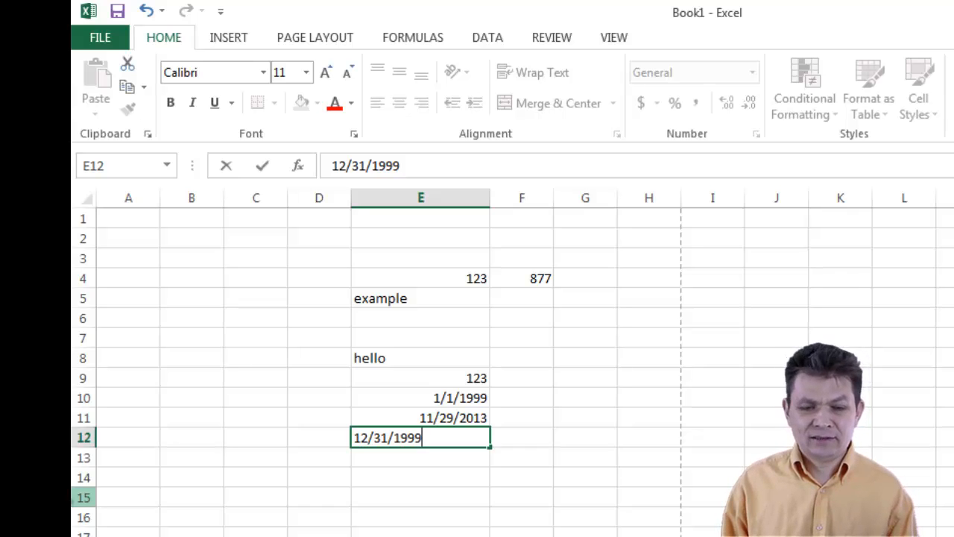
key(BackSpace)
key(BackSpace)
key(BackSpace)
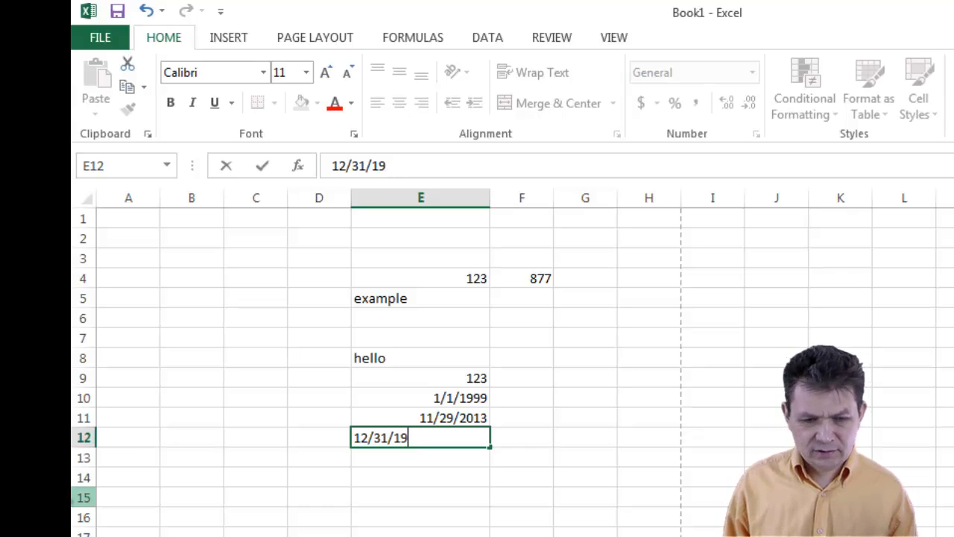
text(1)
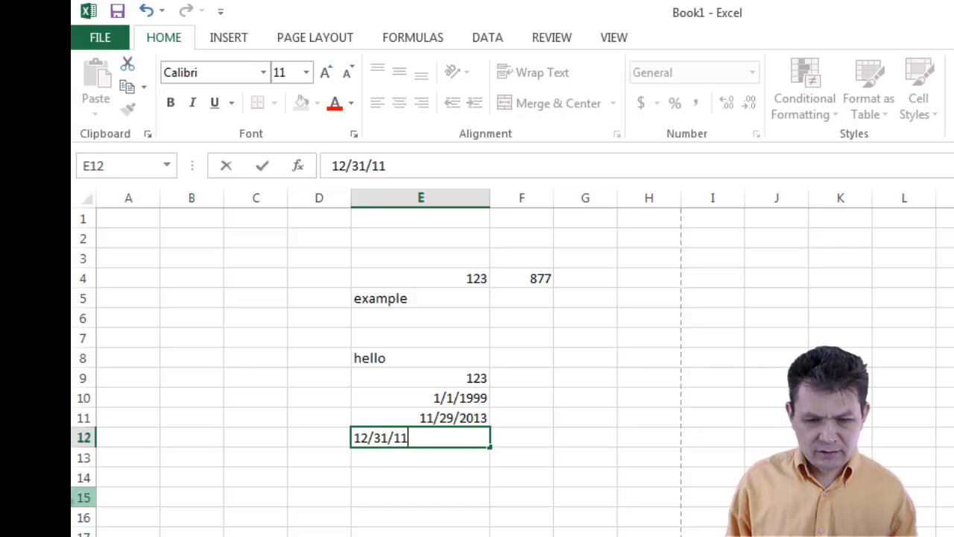
key(BackSpace)
text(899)
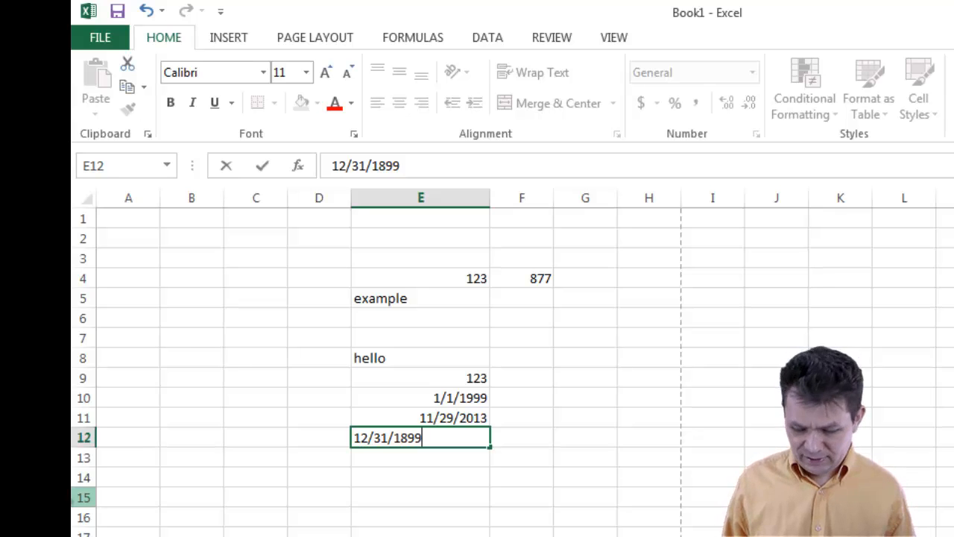
key(Return)
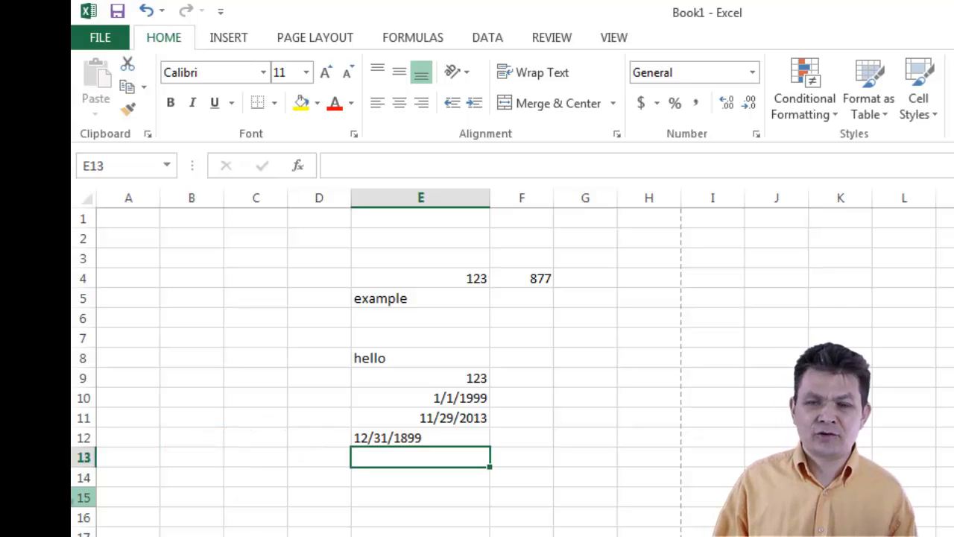
Enter the date 1/1/1900 in cell E13.
text(1)
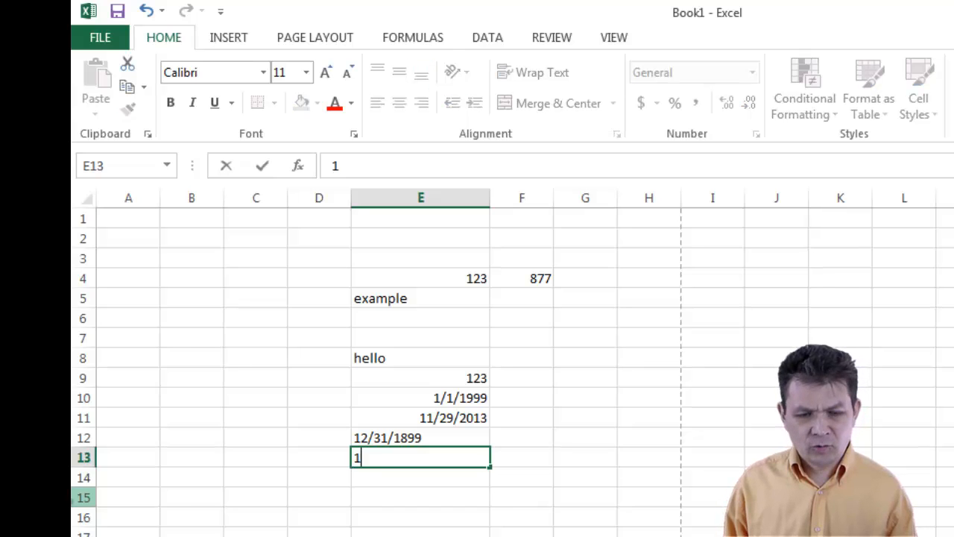
text(/1/1900)
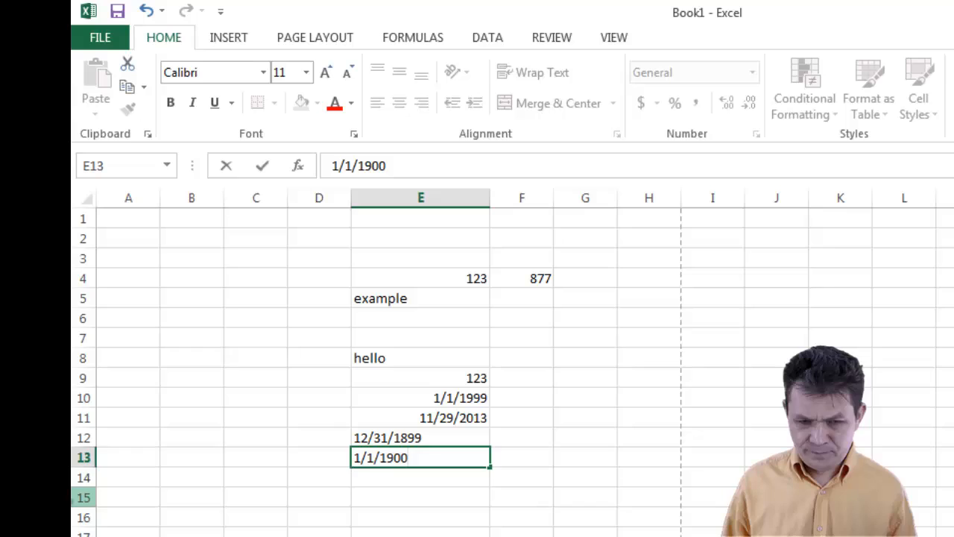
key(Return)
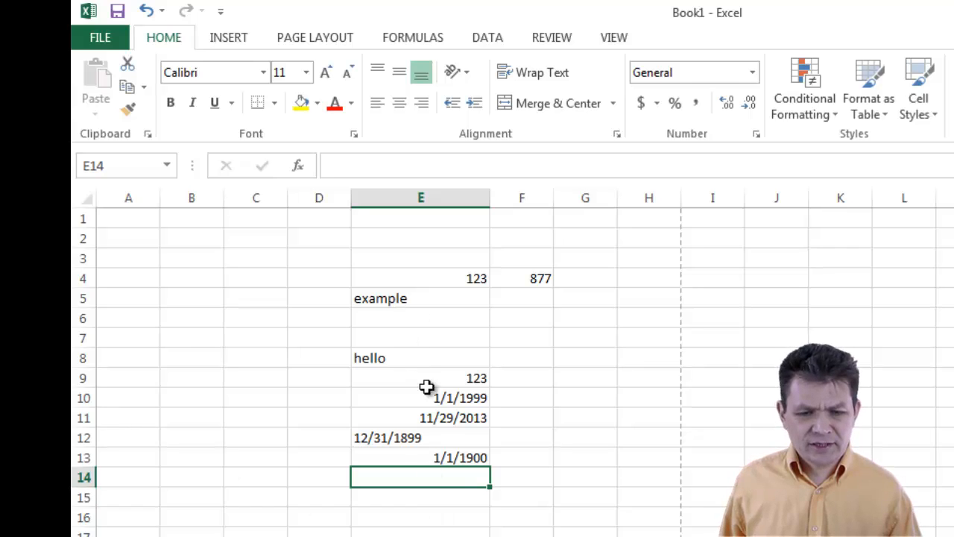
Select cell E11 and compare the date displayed in the cell with its underlying content.
click(445, 418)
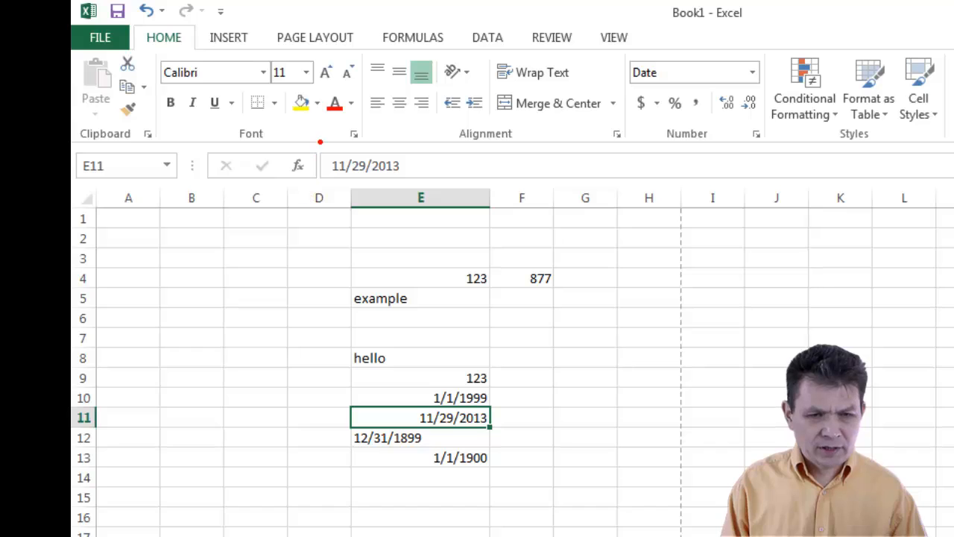
mouse_move(314, 144)
mouse_down()
mouse_move(396, 171)
mouse_move(720, 162)
mouse_move(953, 181)
mouse_up()
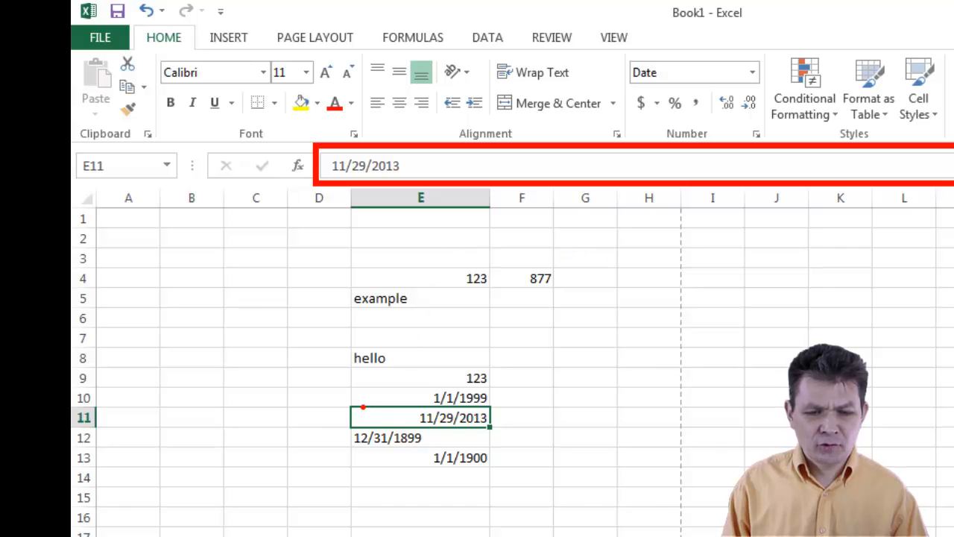
drag(349, 409, 492, 430)
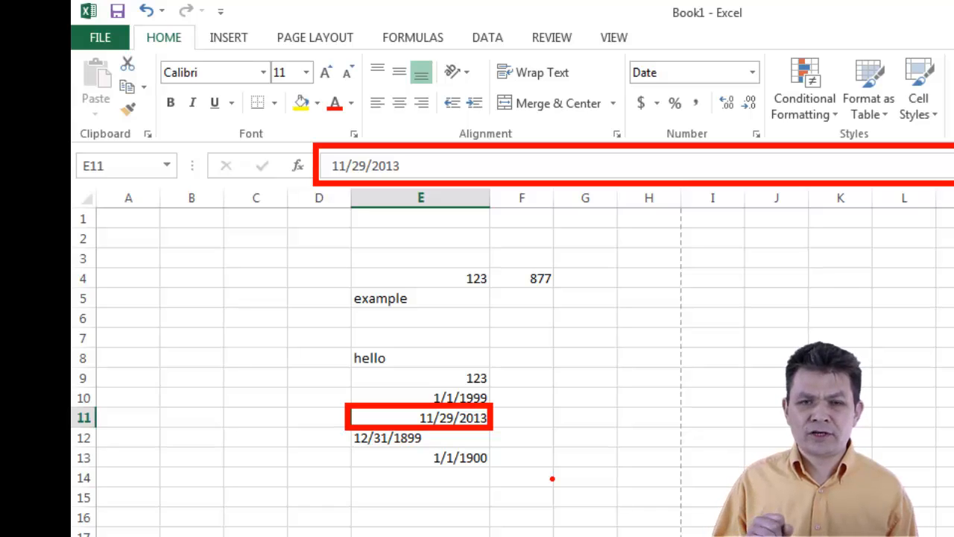
key(Escape)
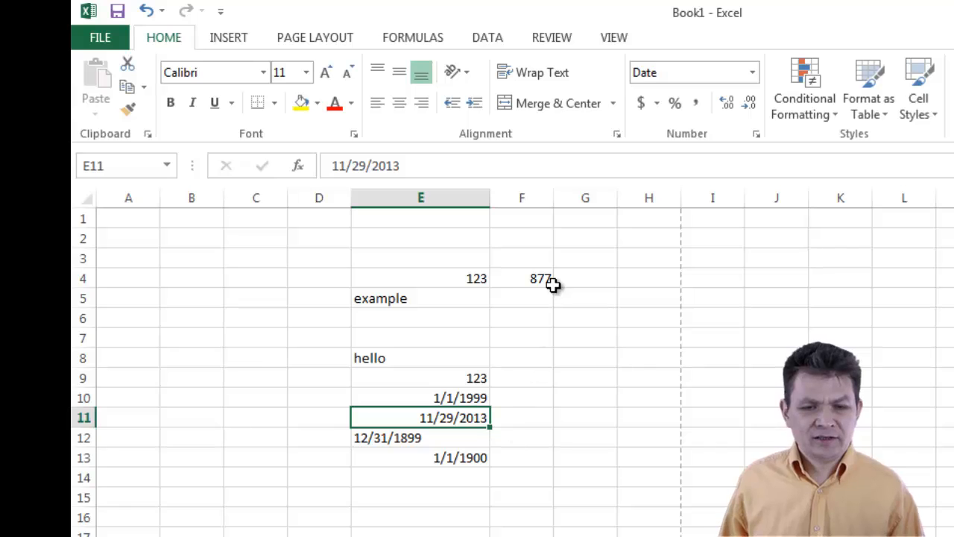
Append the word "something" to the date in E11, delete the addition again and confirm the entry, keeping E11 active.
click(405, 166)
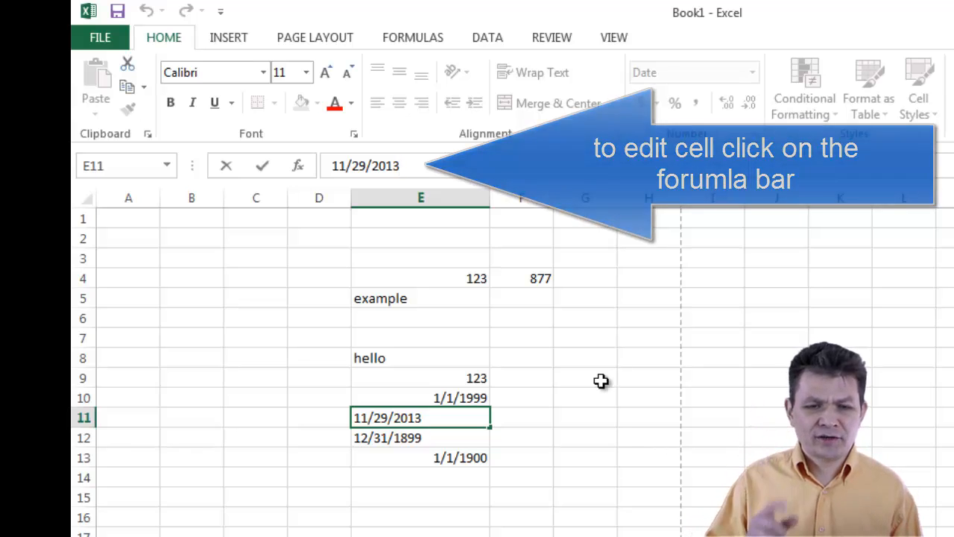
text(somethin)
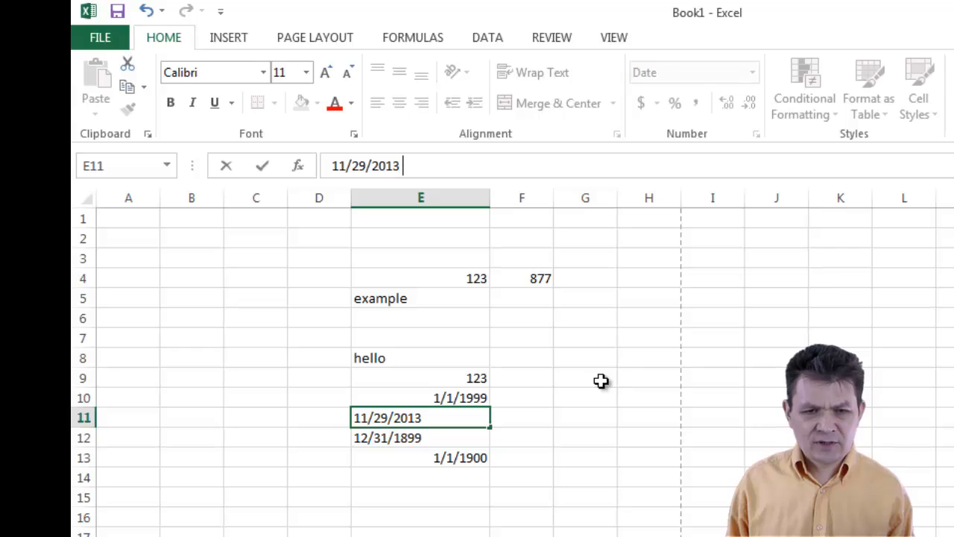
text(g)
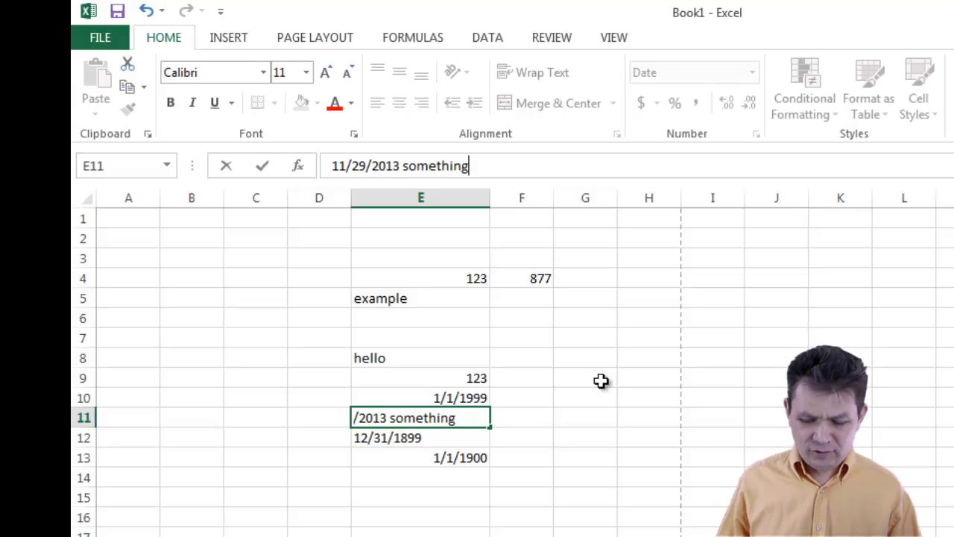
key(BackSpace)
key(BackSpace)
key(BackSpace)
key(BackSpace)
key(BackSpace)
key(BackSpace)
key(BackSpace)
key(BackSpace)
key(BackSpace)
key(BackSpace)
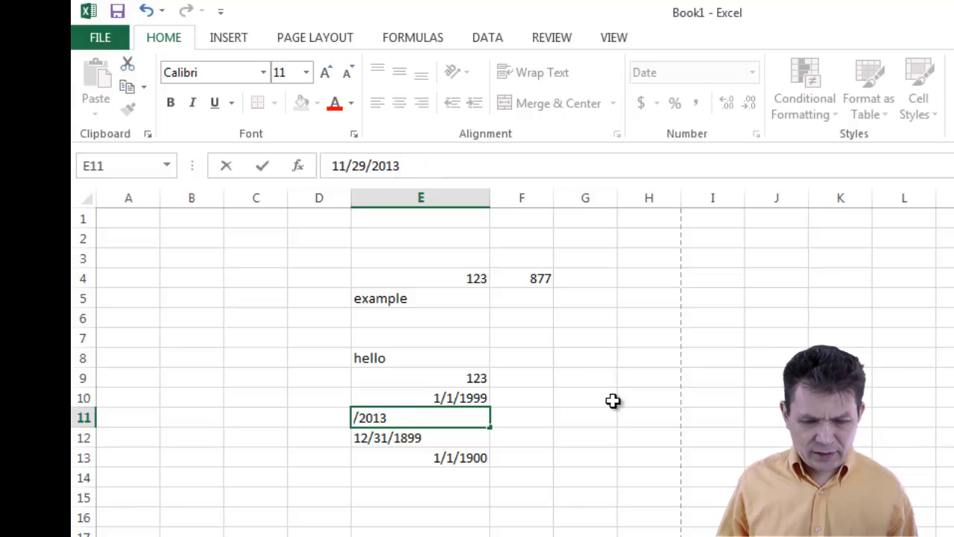
key(ctrl+Return)
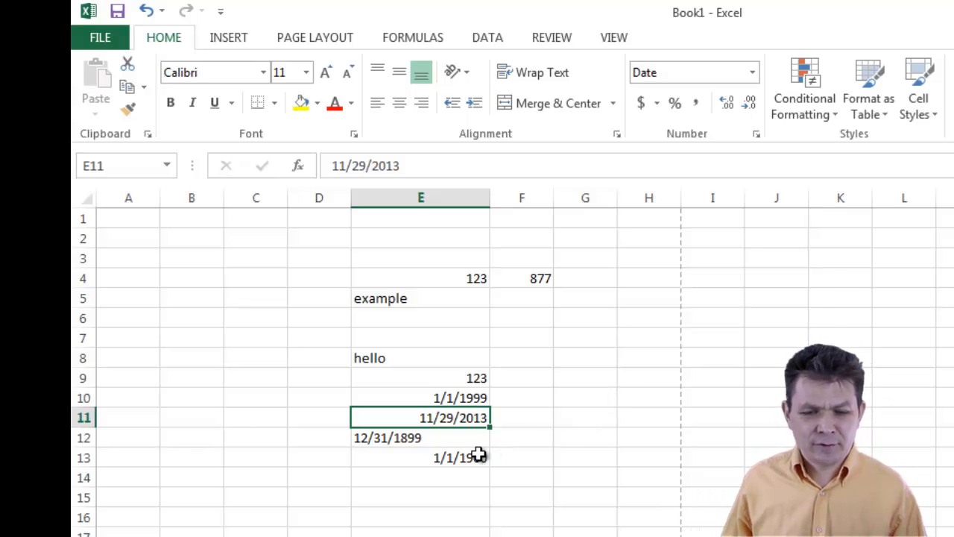
Edit E11 directly in the cell by inserting ";;kad;lf" before the year, and cancel the edit.
double_click(457, 418)
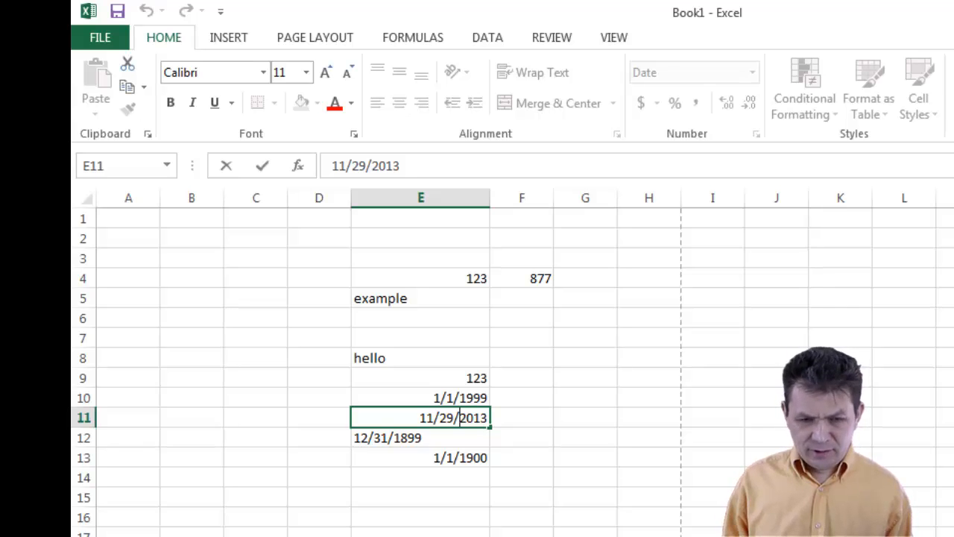
text(;;kad;lf)
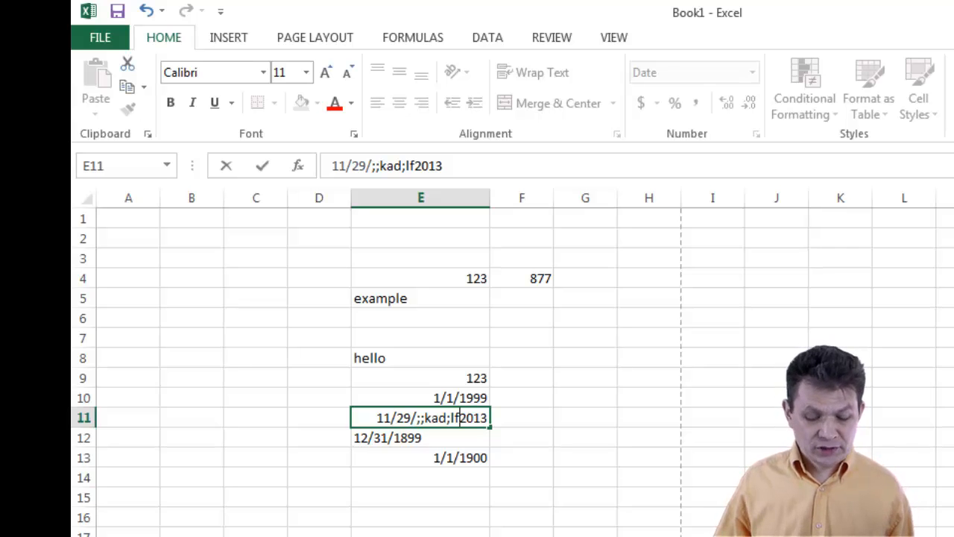
key(Escape)
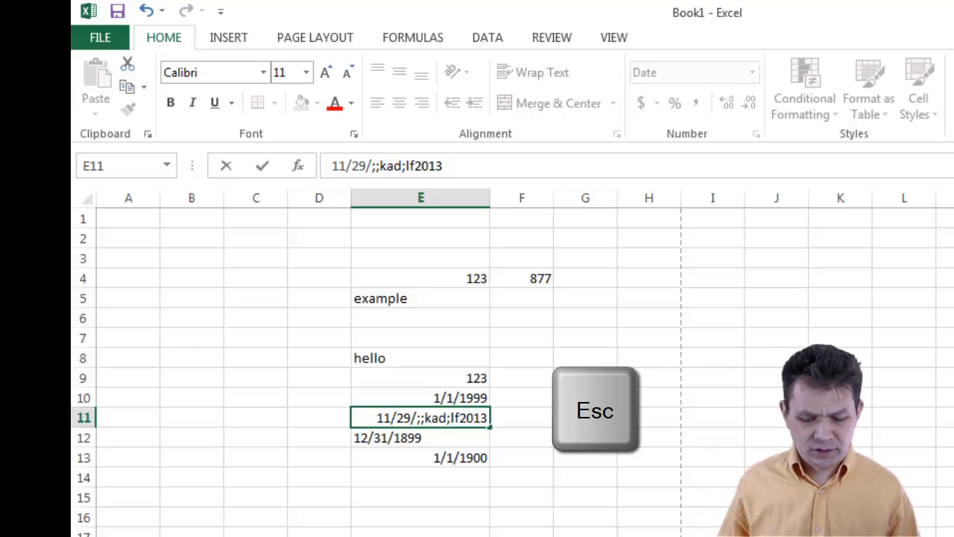
key(Escape)
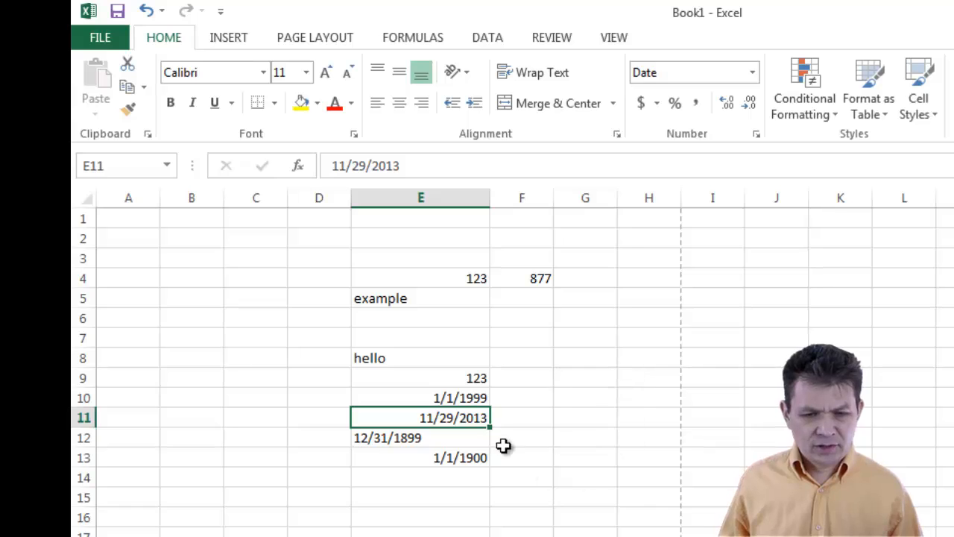
Append the text "lkapodiqpoieqow" after "example" and a space in cell E5 and confirm the entry.
click(440, 301)
key(F2)
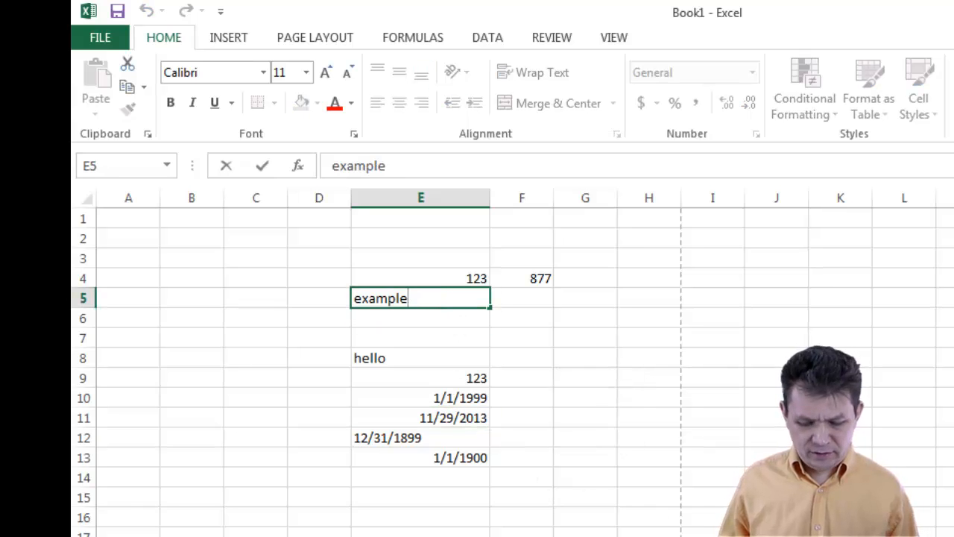
text(lkapodiqpoieqow)
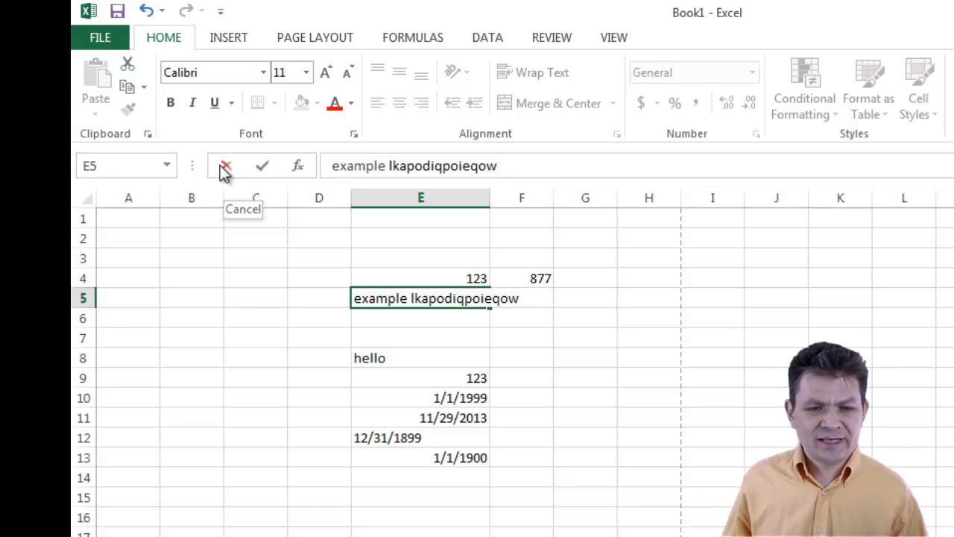
click(262, 168)
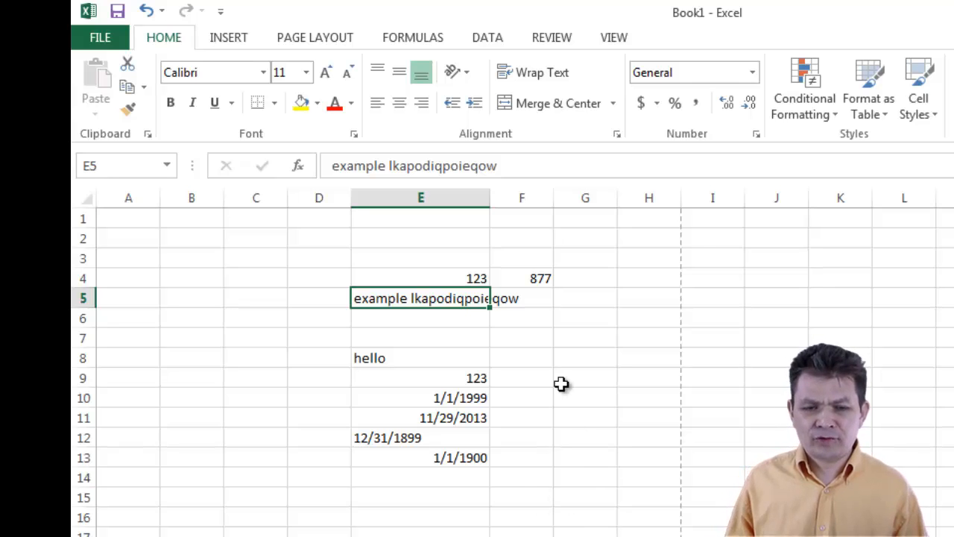
Open cell E5 for editing three times, in the cell and in the formula bar, cancelling each edit.
double_click(446, 298)
key(Escape)
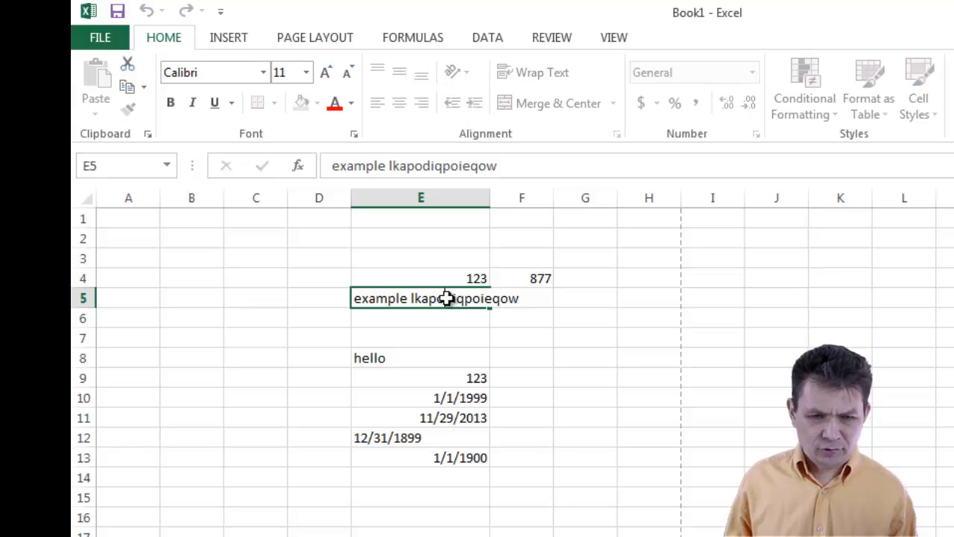
click(496, 165)
key(Escape)
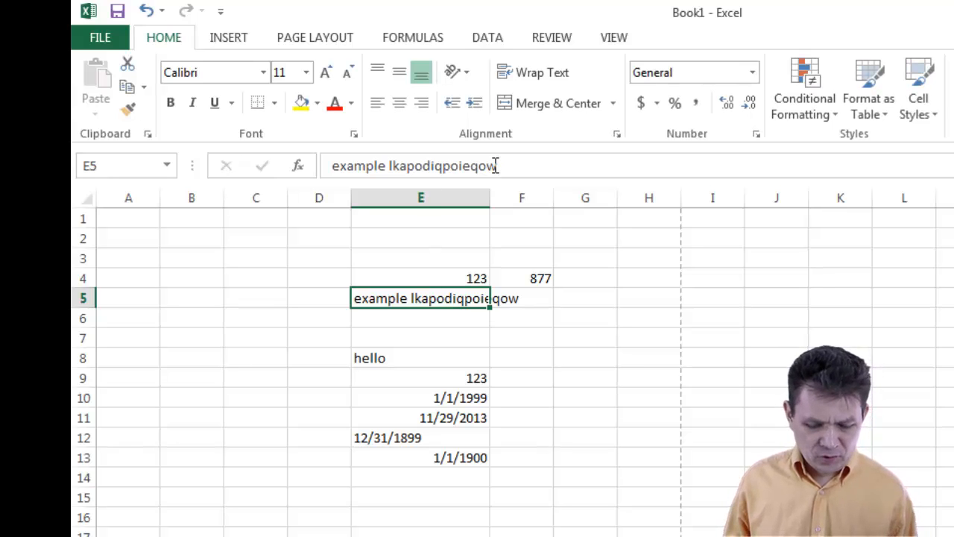
key(F2)
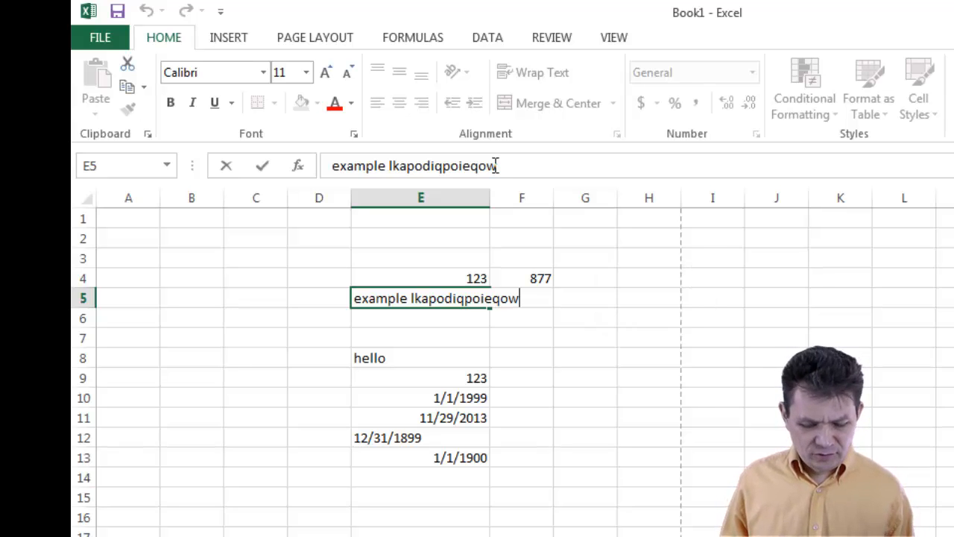
key(Escape)
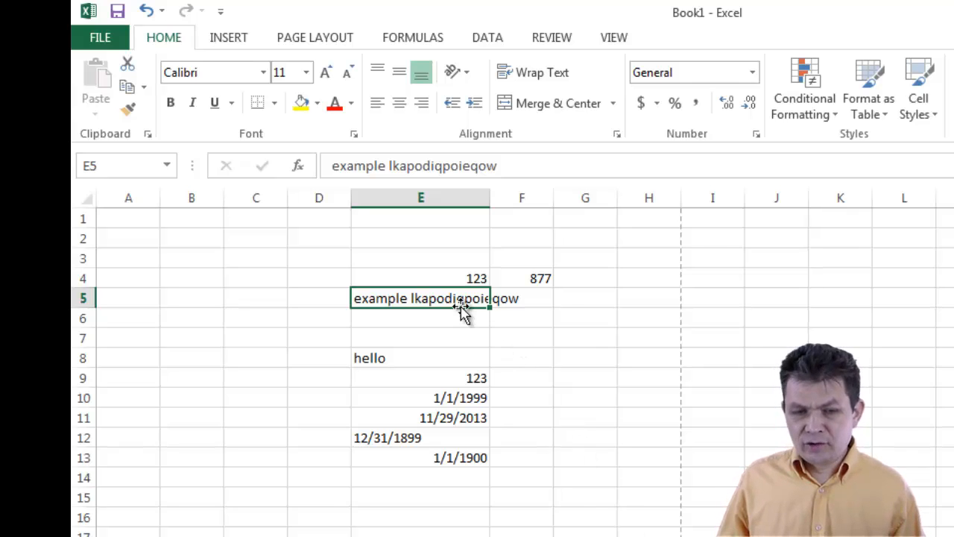
Widen column E to about twice its width and enter the formula =2+2 in cell E15, keeping E15 active.
drag(489, 195, 650, 202)
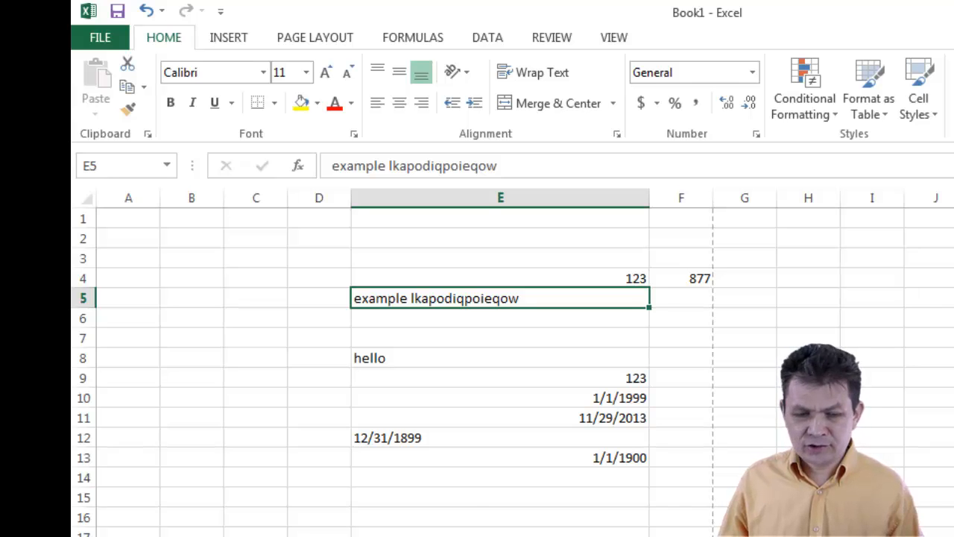
click(437, 503)
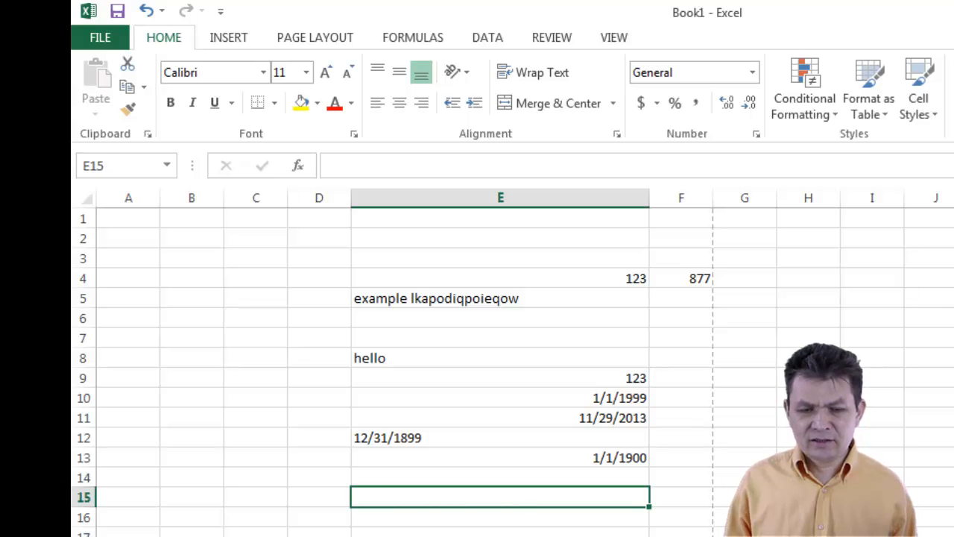
text(=)
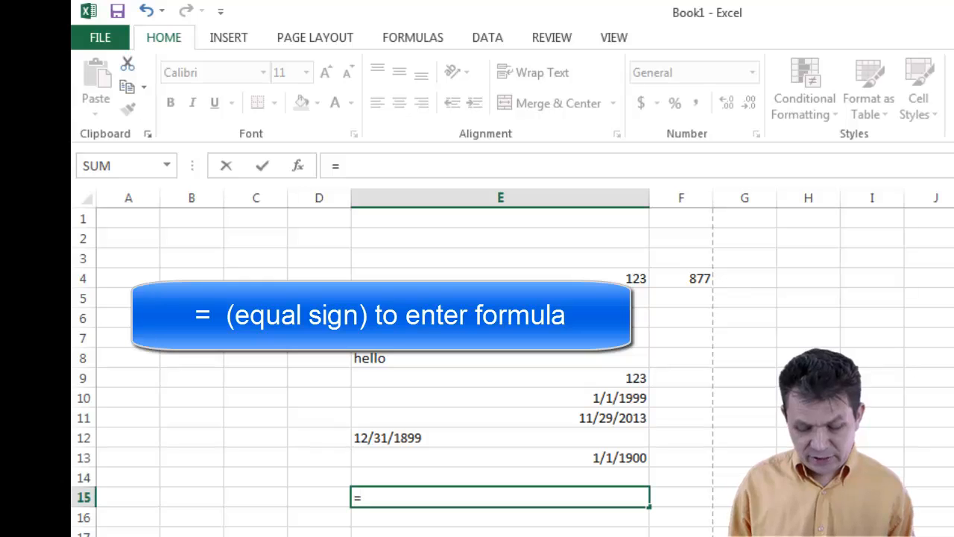
text(2+2)
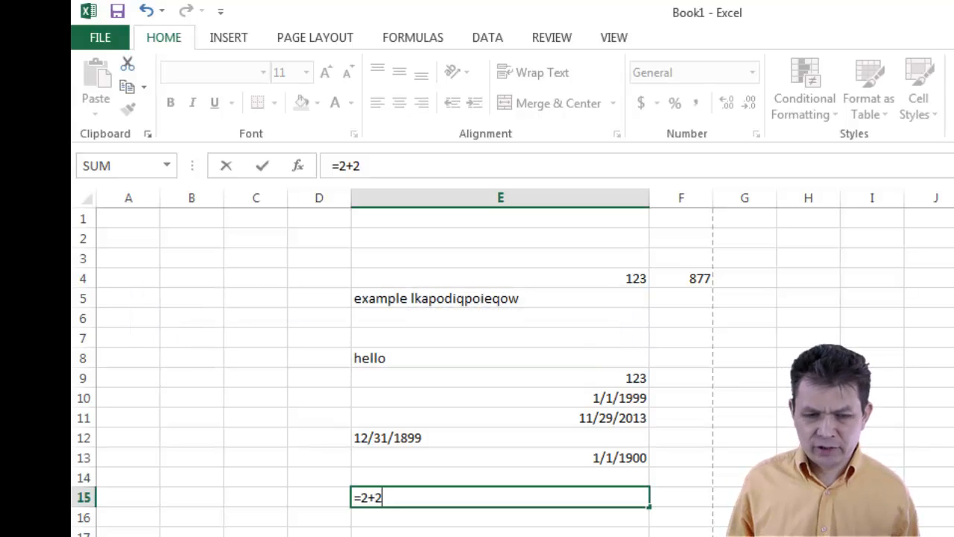
key(ctrl+Return)
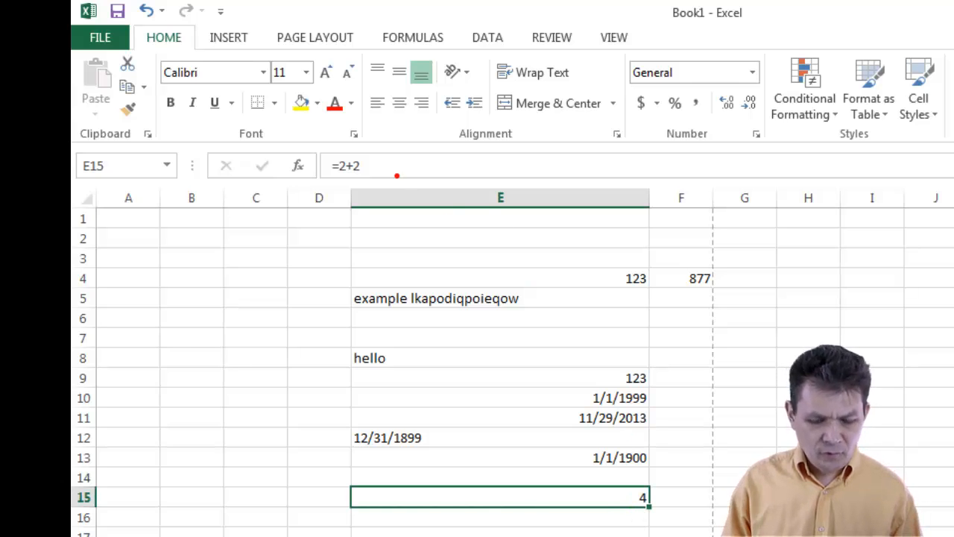
drag(311, 151, 429, 181)
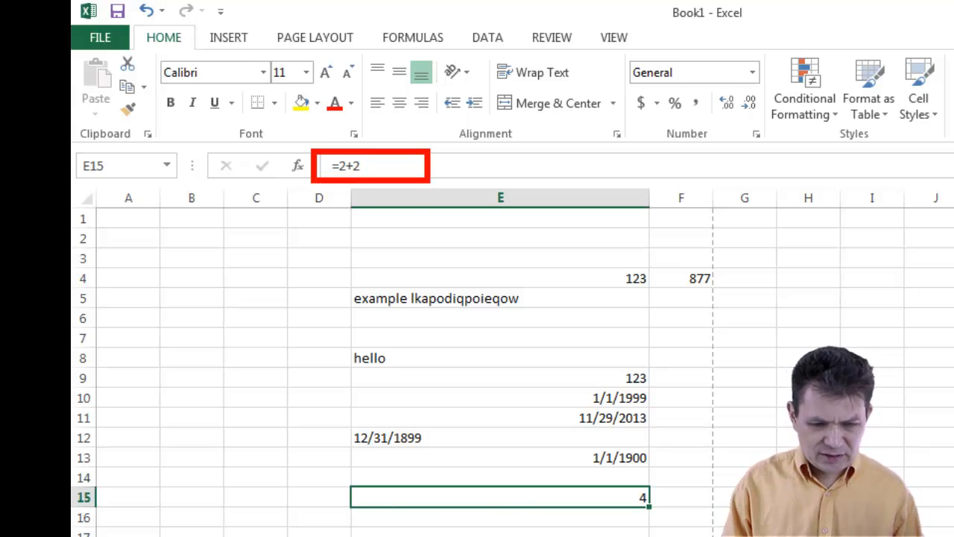
mouse_move(362, 485)
mouse_down()
mouse_move(573, 492)
mouse_move(663, 517)
mouse_move(654, 512)
mouse_up()
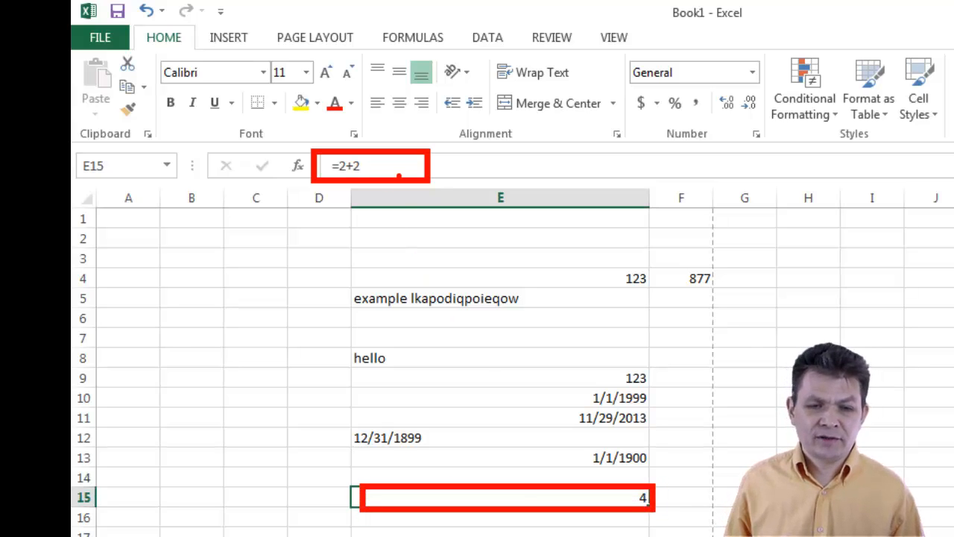
mouse_move(399, 177)
mouse_down()
mouse_move(422, 278)
mouse_move(446, 504)
mouse_move(432, 490)
mouse_move(456, 492)
mouse_move(457, 481)
mouse_up()
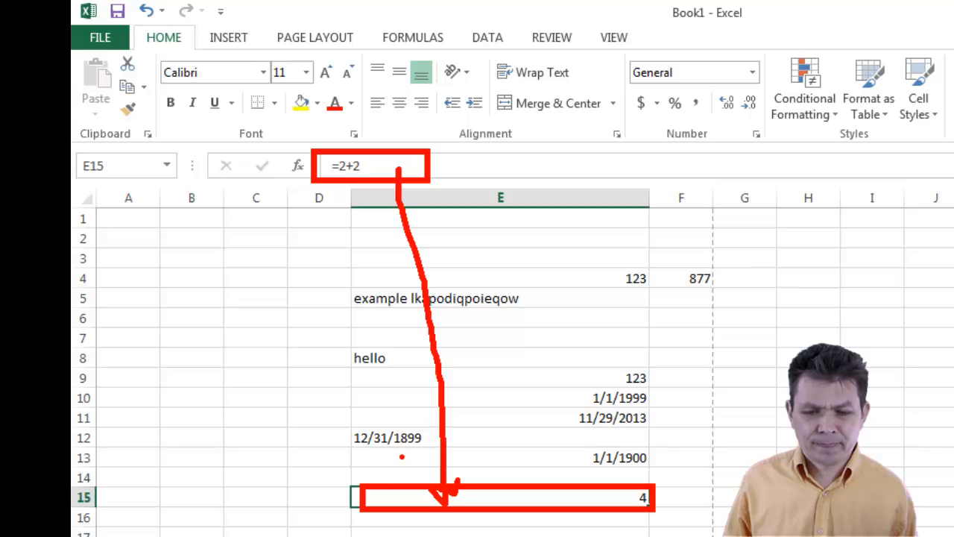
key(Escape)
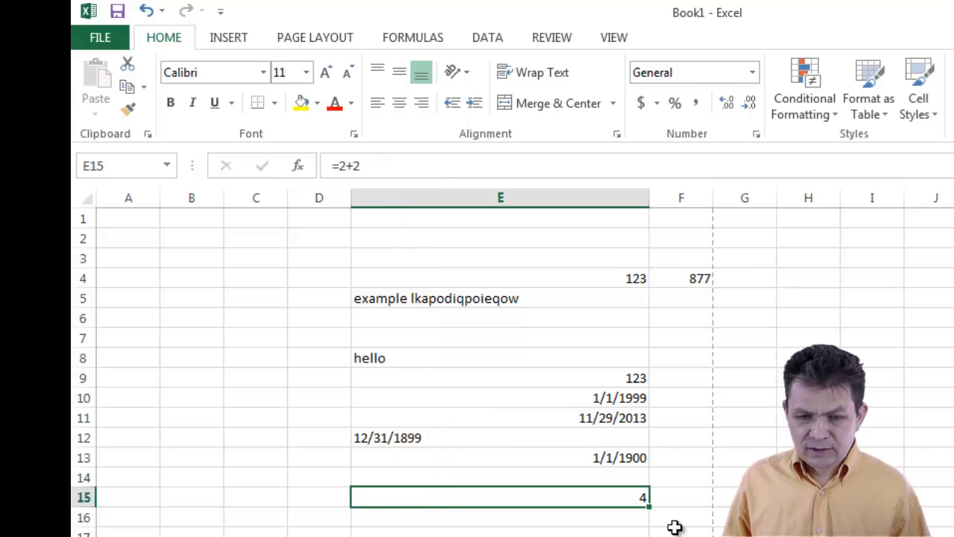
Select the empty cell E17 and look at its number format setting.
click(544, 535)
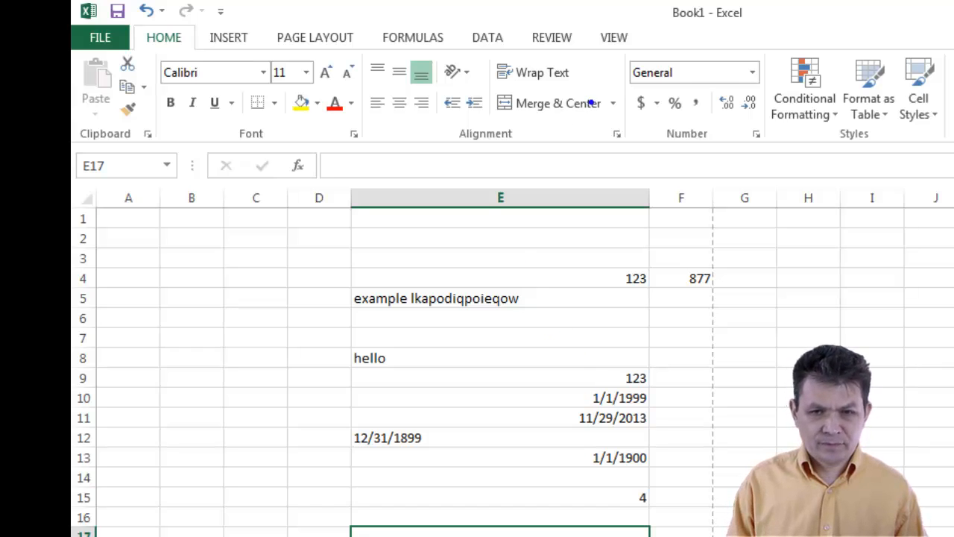
mouse_move(622, 50)
mouse_down()
mouse_move(702, 88)
mouse_move(778, 102)
mouse_move(761, 89)
mouse_up()
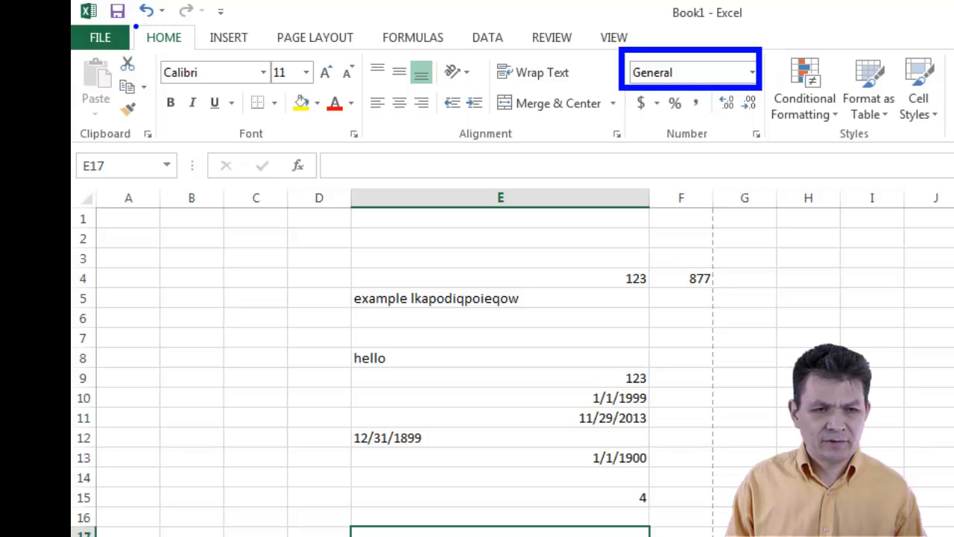
drag(133, 22, 202, 52)
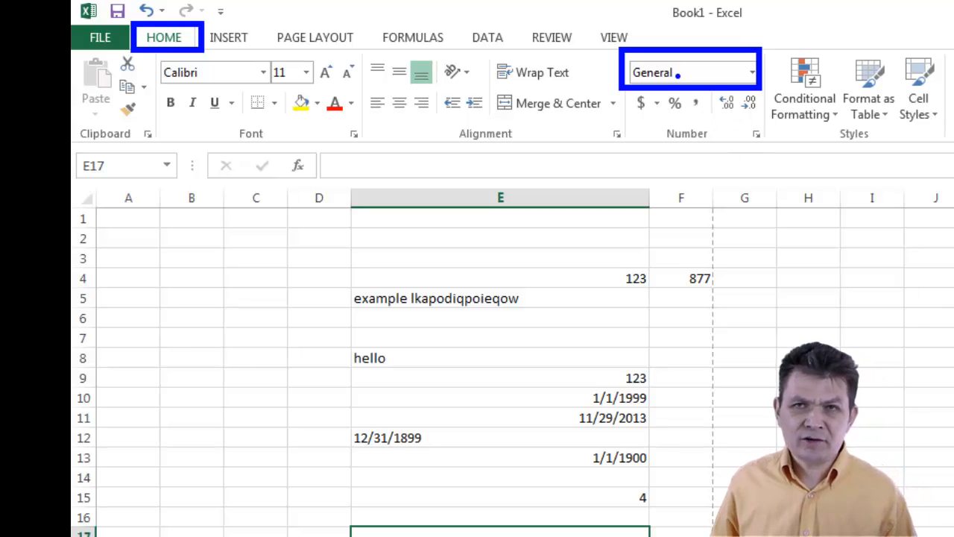
Enter the text "example" in cell E17, keep the cell active, and look at its number format setting.
key(Escape)
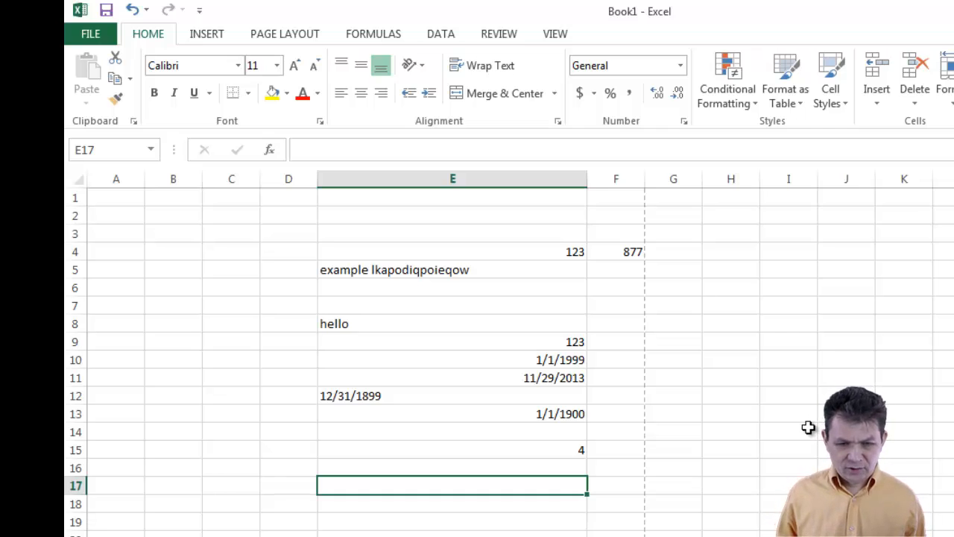
text(example)
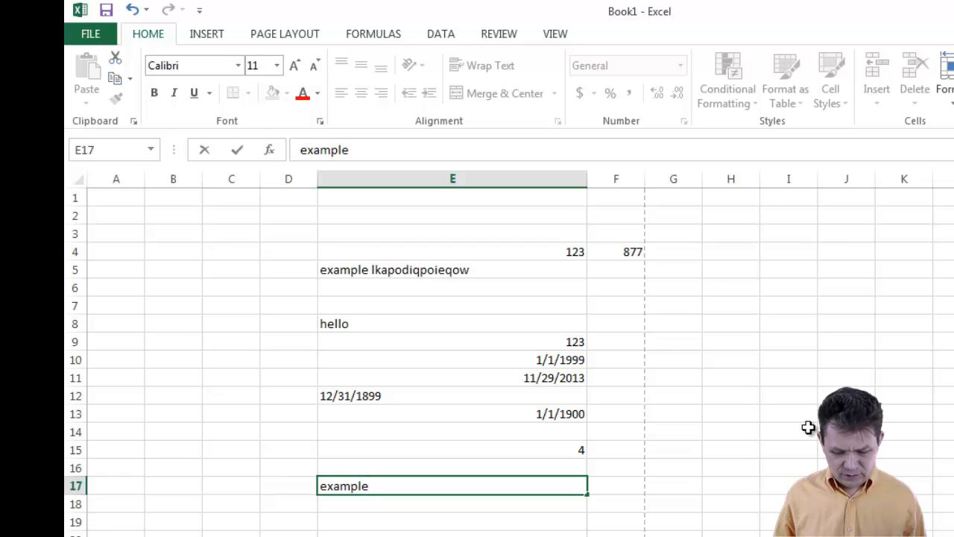
key(ctrl+Return)
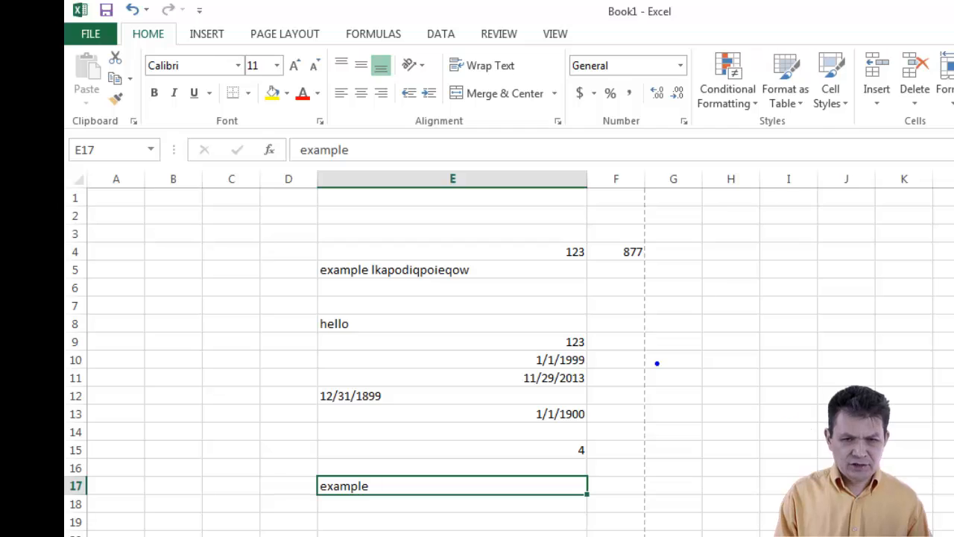
drag(564, 50, 621, 80)
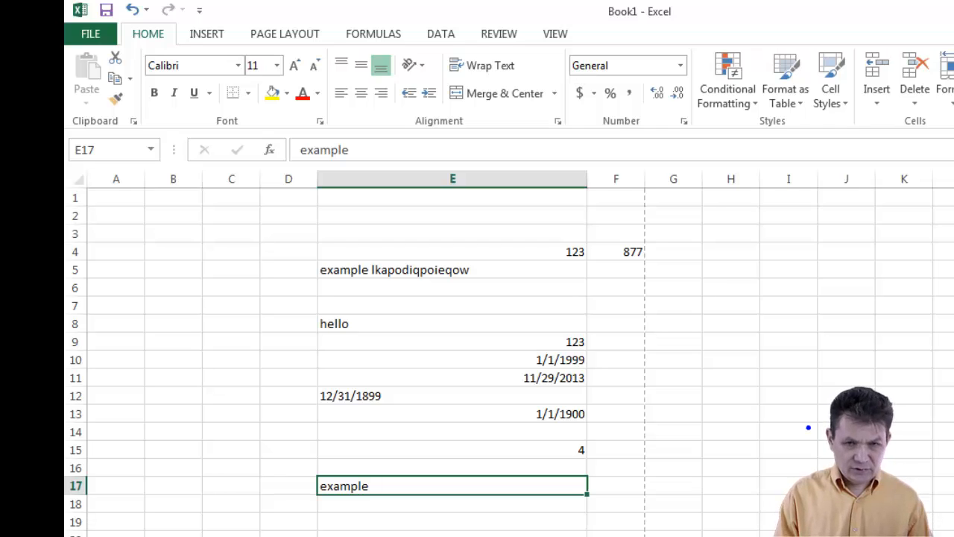
mouse_move(563, 47)
mouse_down()
mouse_move(634, 93)
mouse_move(700, 84)
mouse_up()
key(Escape)
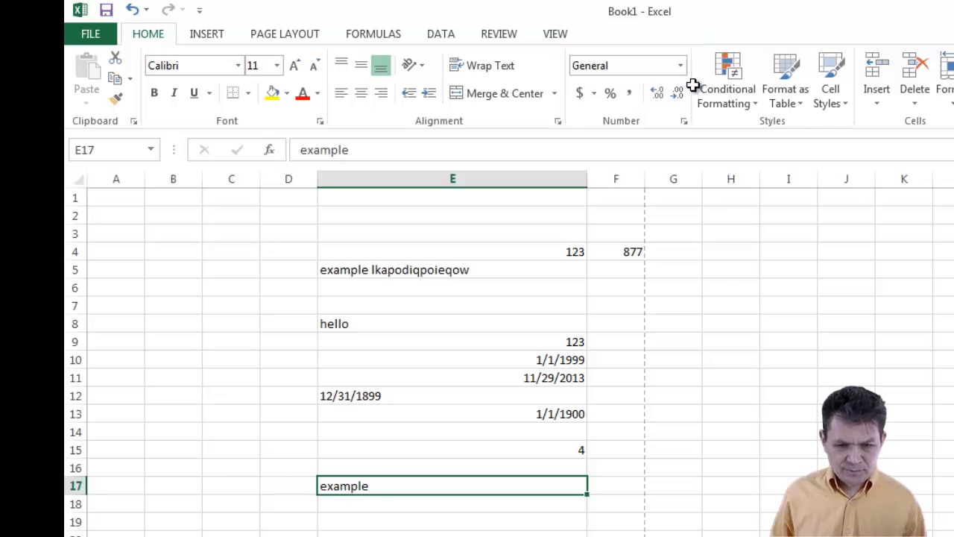
Insert the current date, 11/29/2013, in cell E18 and keep the cell active.
click(568, 505)
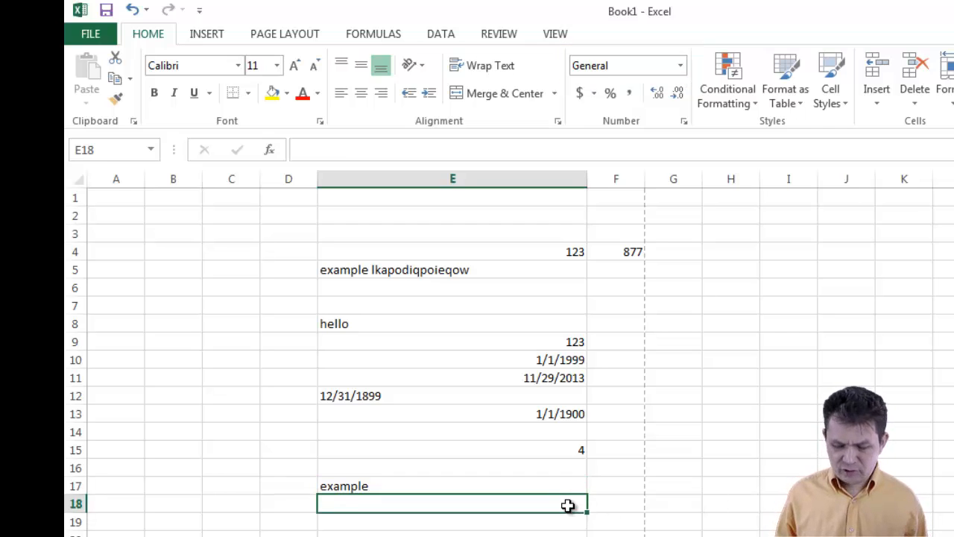
key(ctrl+semicolon)
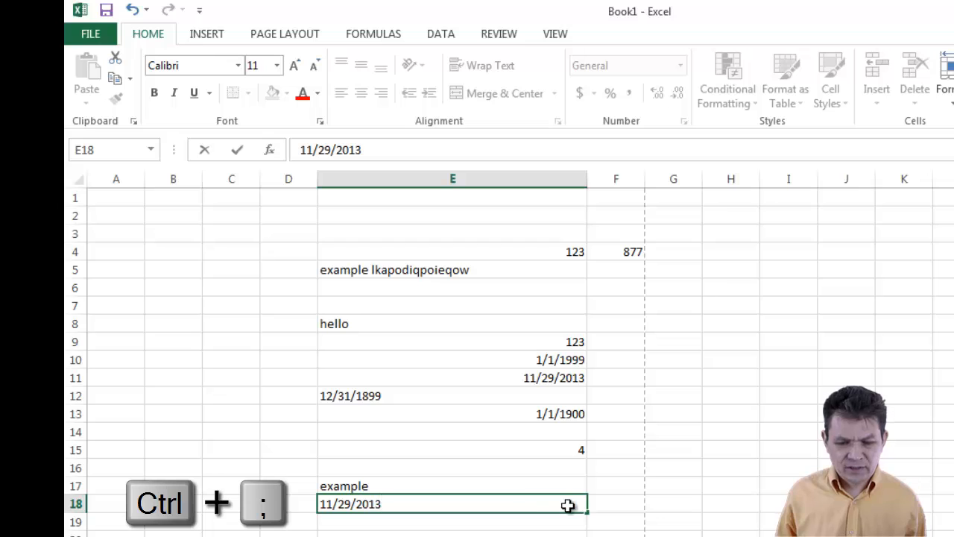
key(ctrl+Return)
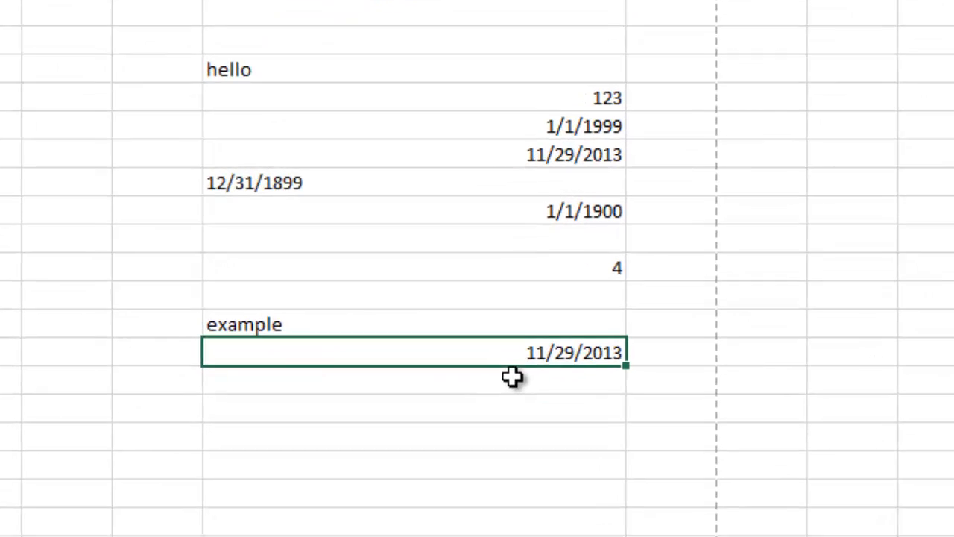
Enter 25% in cell E19 and $100 in cell E20, keeping E20 active.
click(512, 377)
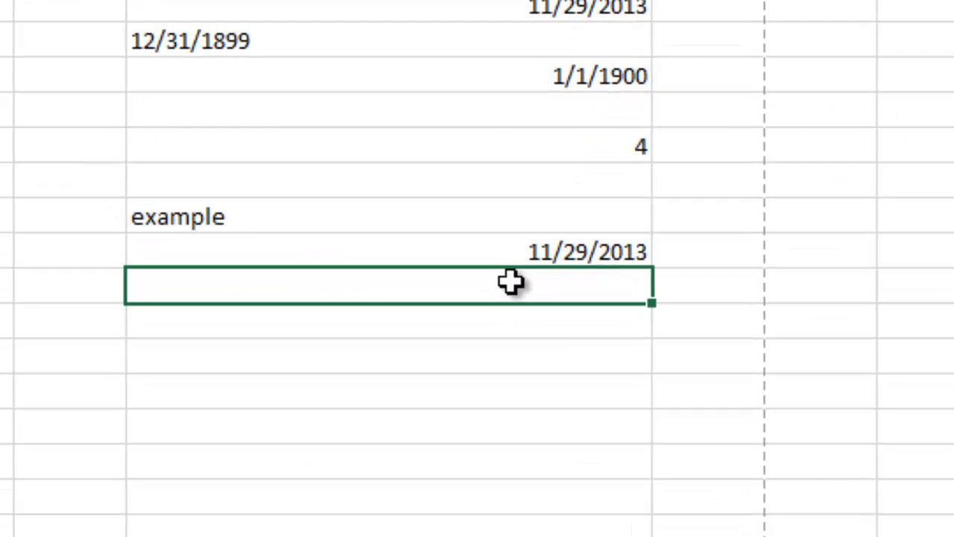
text(25%)
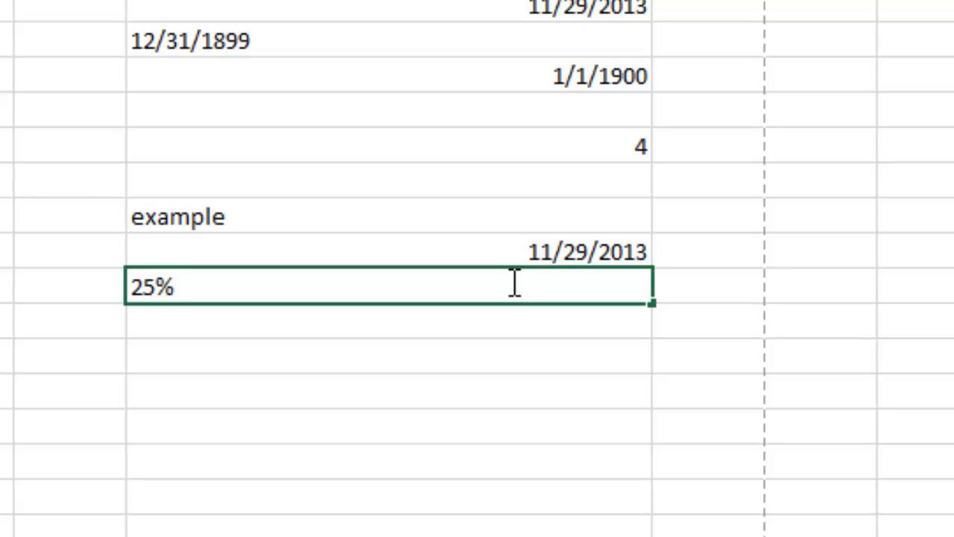
key(ctrl+Return)
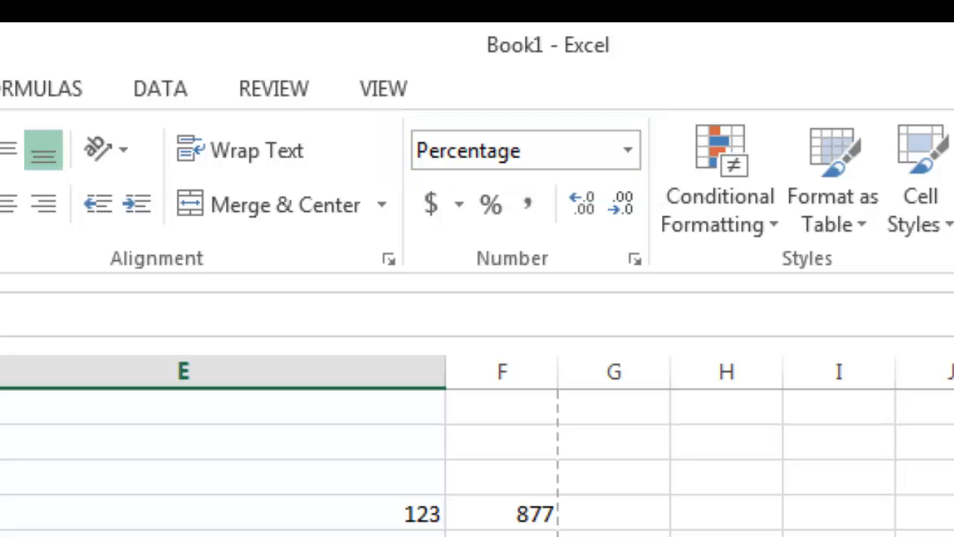
key(Return)
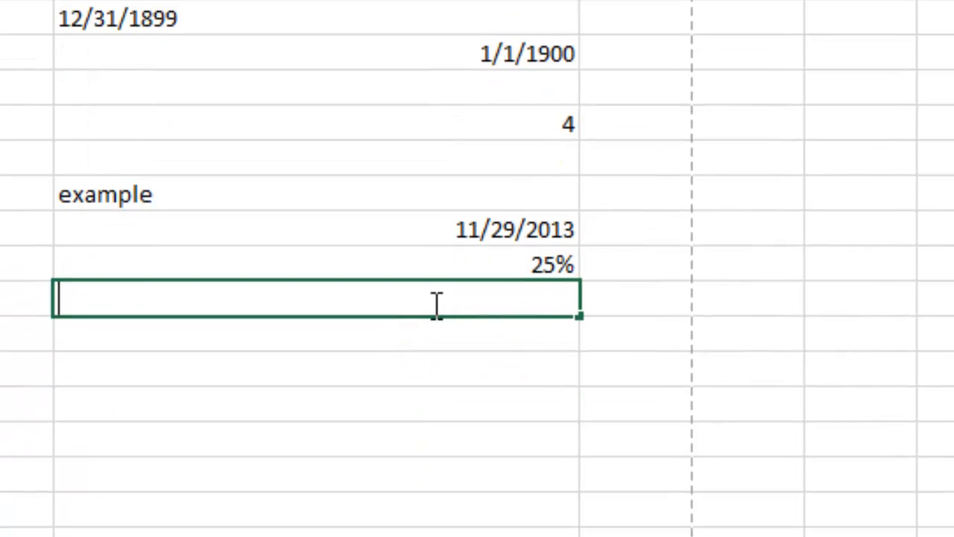
text($100)
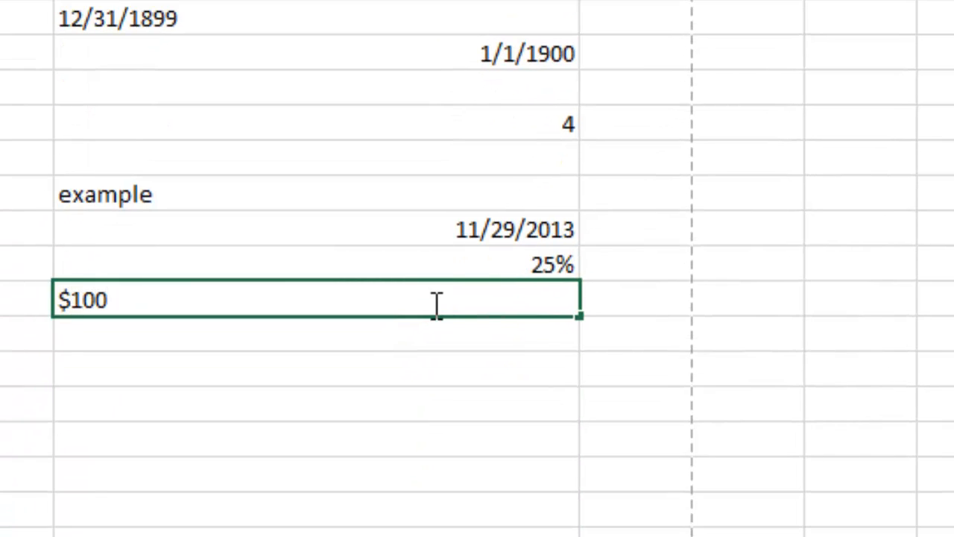
key(ctrl+Return)
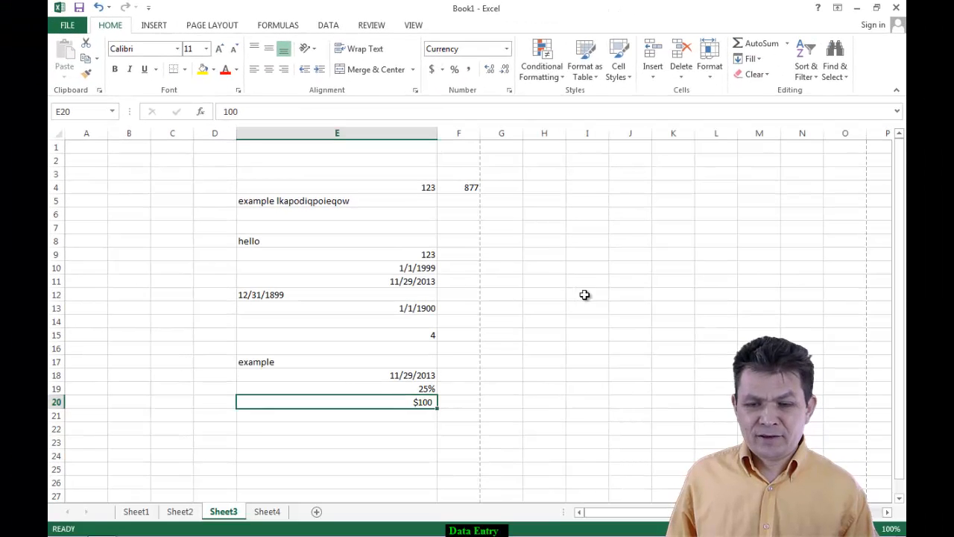
Enter the date "January 12" in cell E22 and keep the cell active.
click(556, 294)
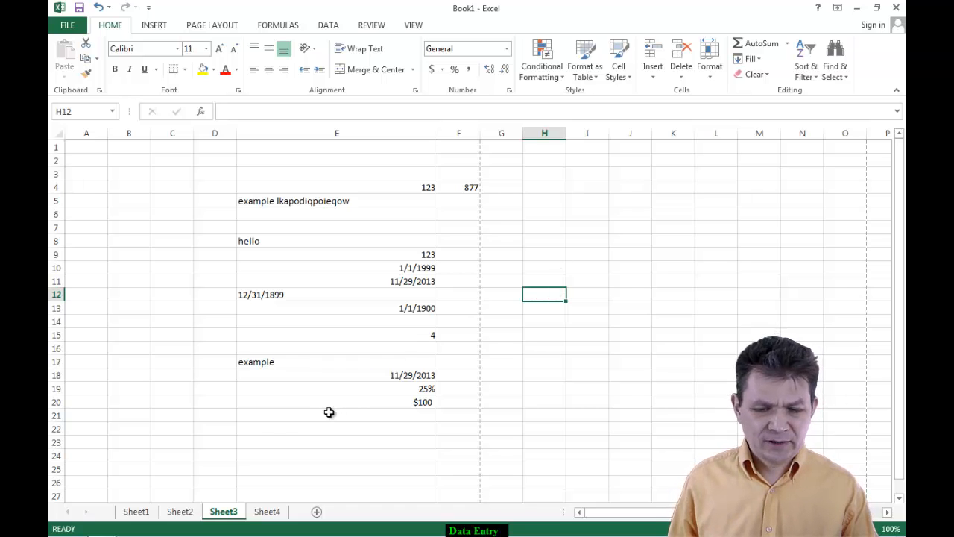
click(278, 434)
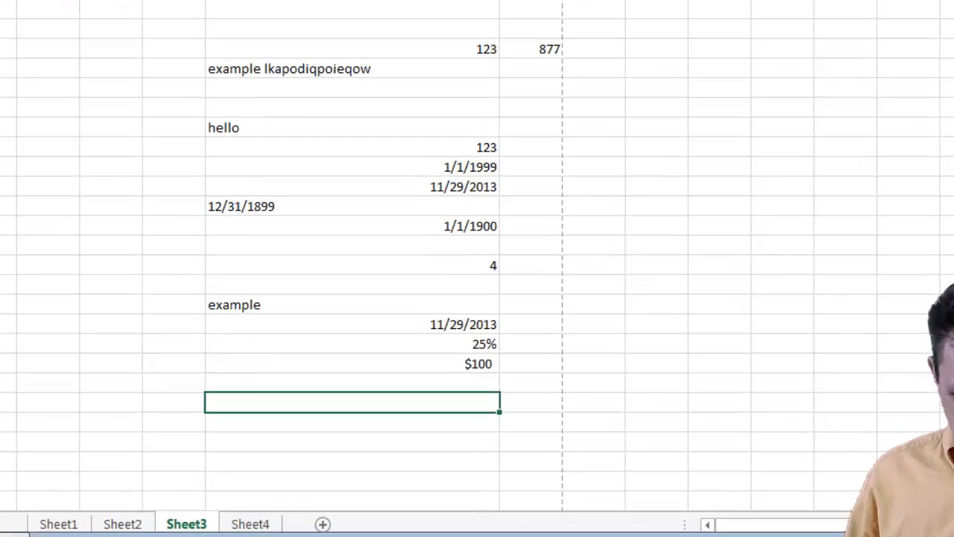
text(Jan)
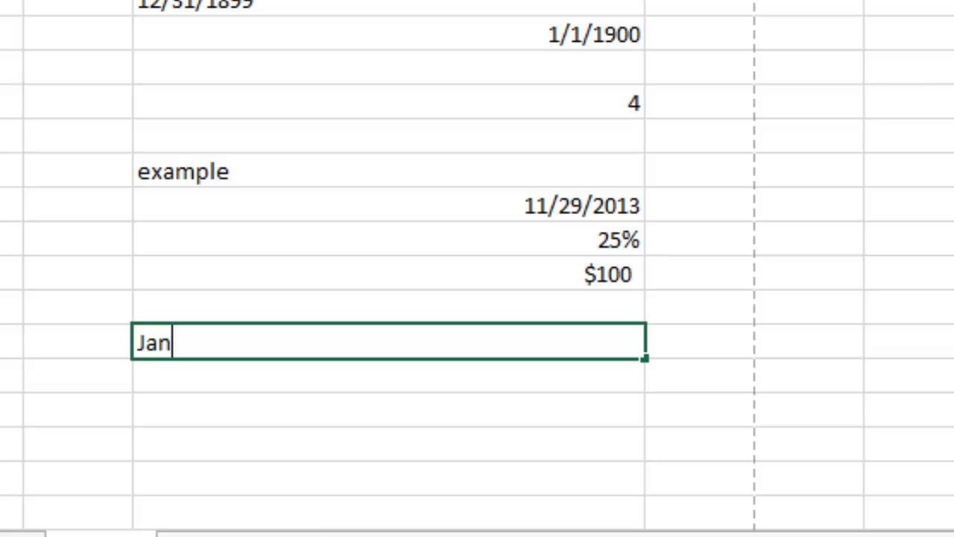
text(uary 12)
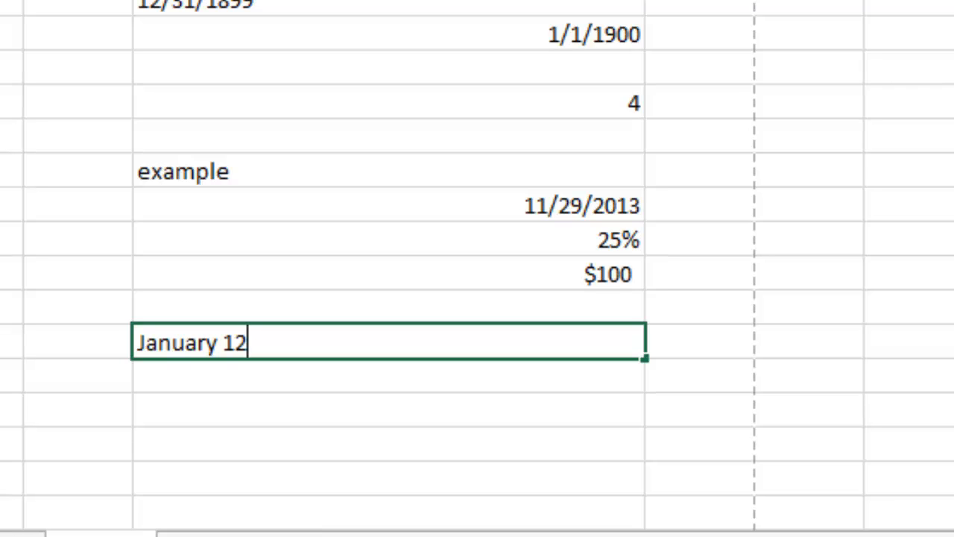
key(ctrl+Return)
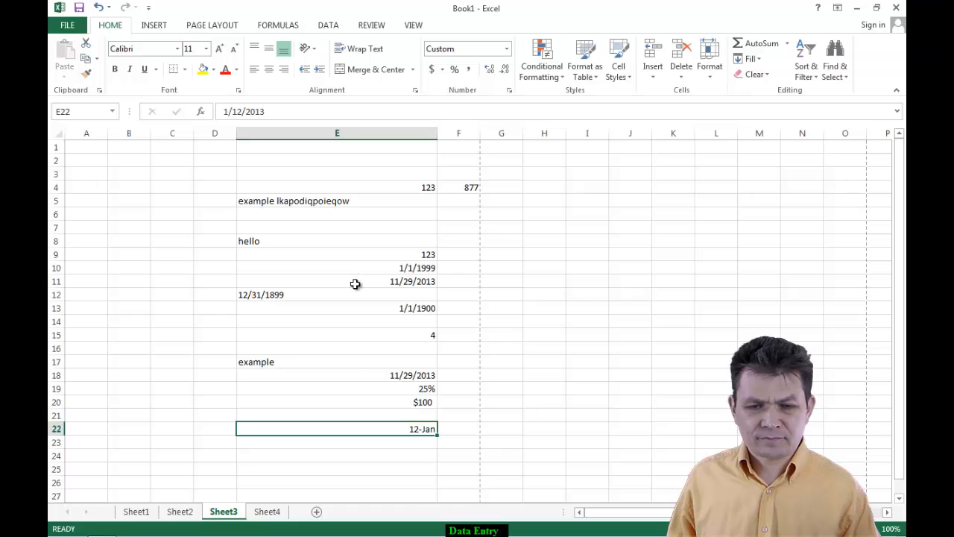
Enter 123 as text in cell E2 by putting an apostrophe in front of it.
click(296, 158)
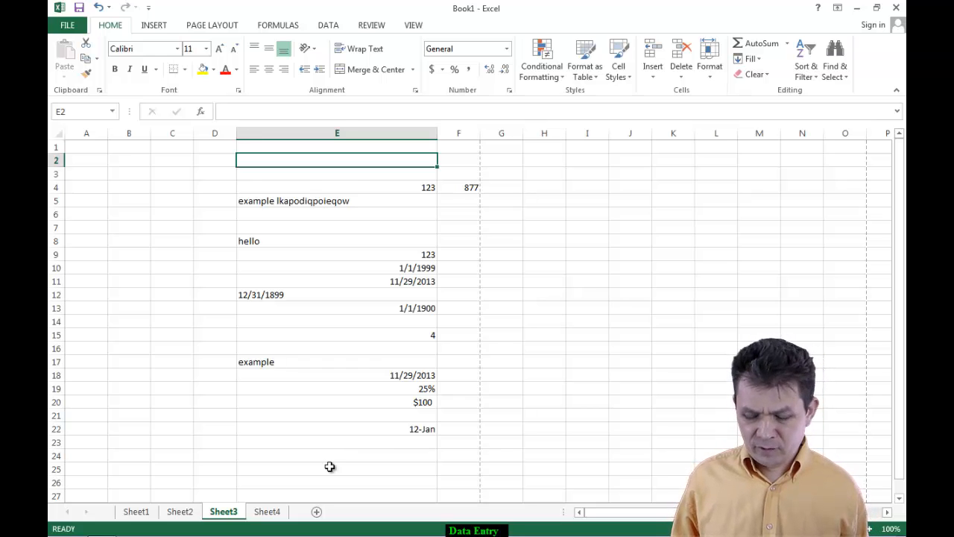
text(')
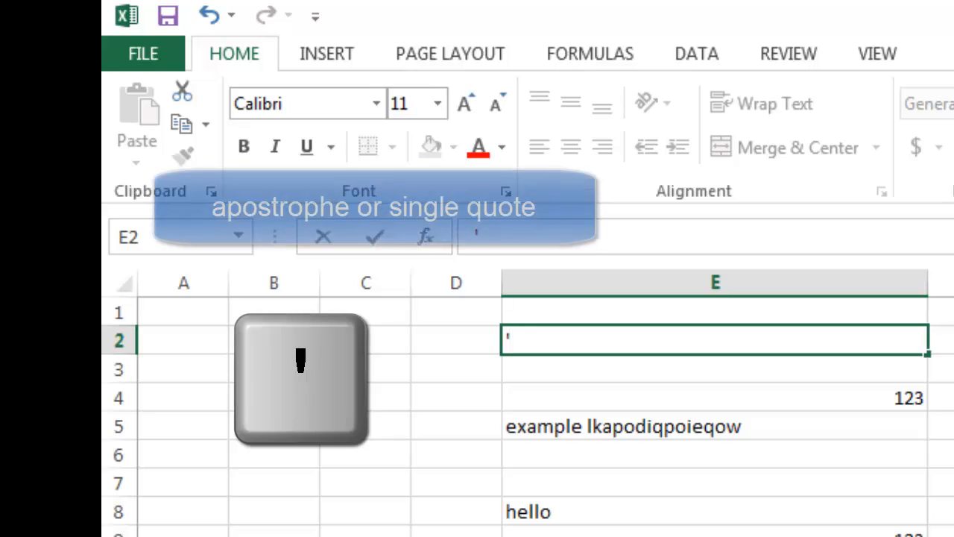
text(123)
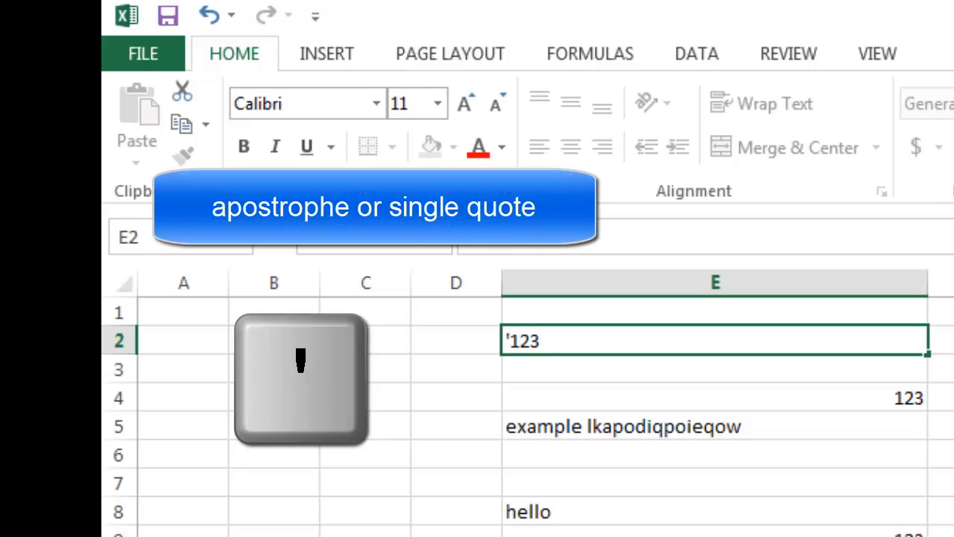
key(Return)
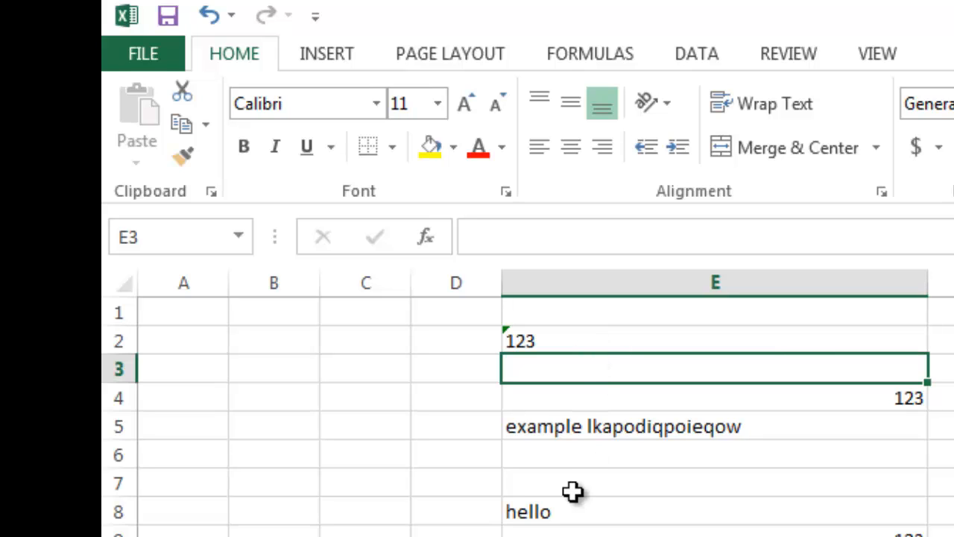
Enter the formula =2+2 in cell E3 and move to the neighbouring cell F3.
text(=2+2)
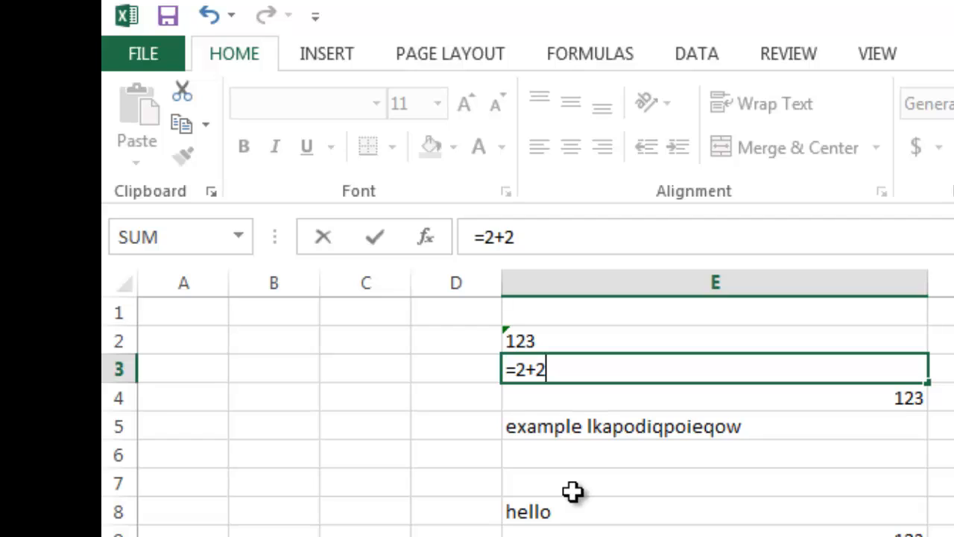
key(Left)
key(Left)
key(Right)
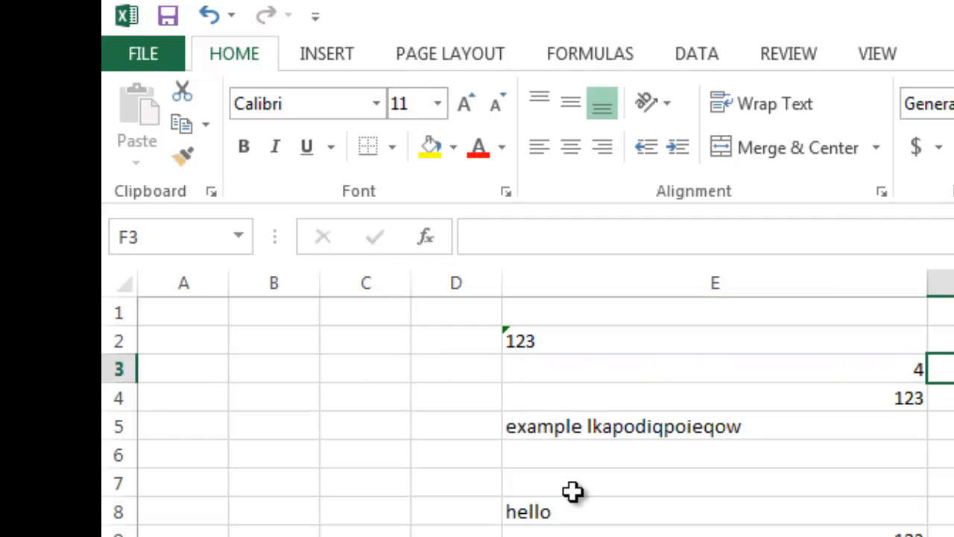
key(alt)
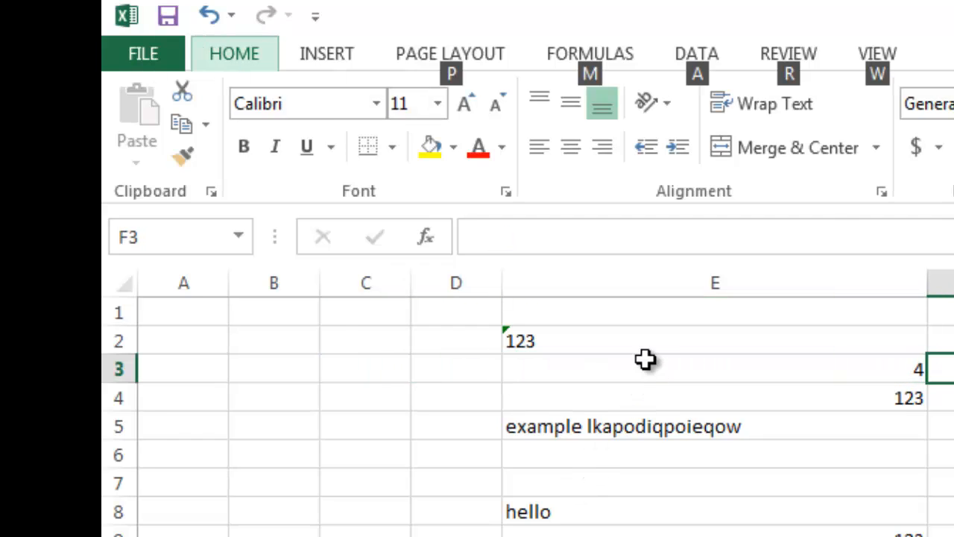
Edit cell E3 to put an apostrophe before =2+2 so the formula is stored as text.
click(646, 366)
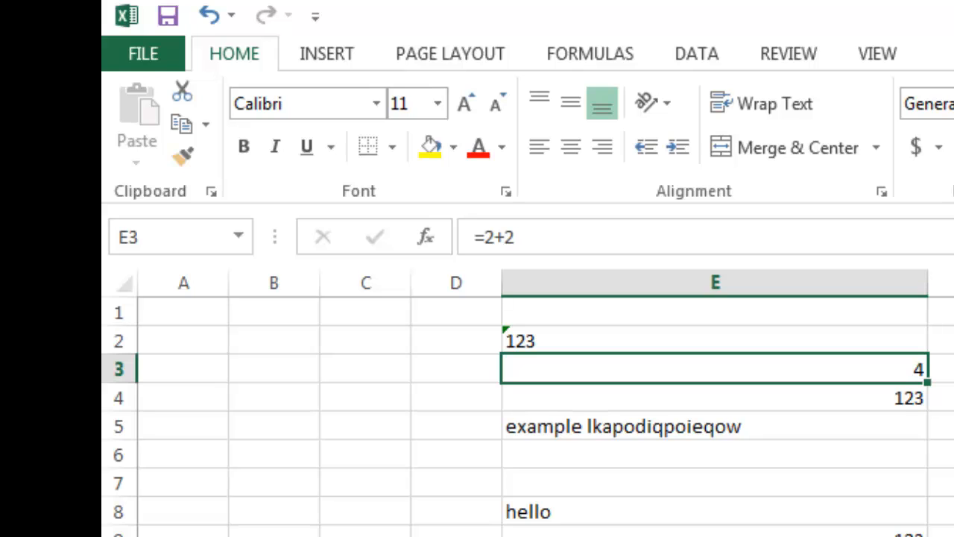
key(F2)
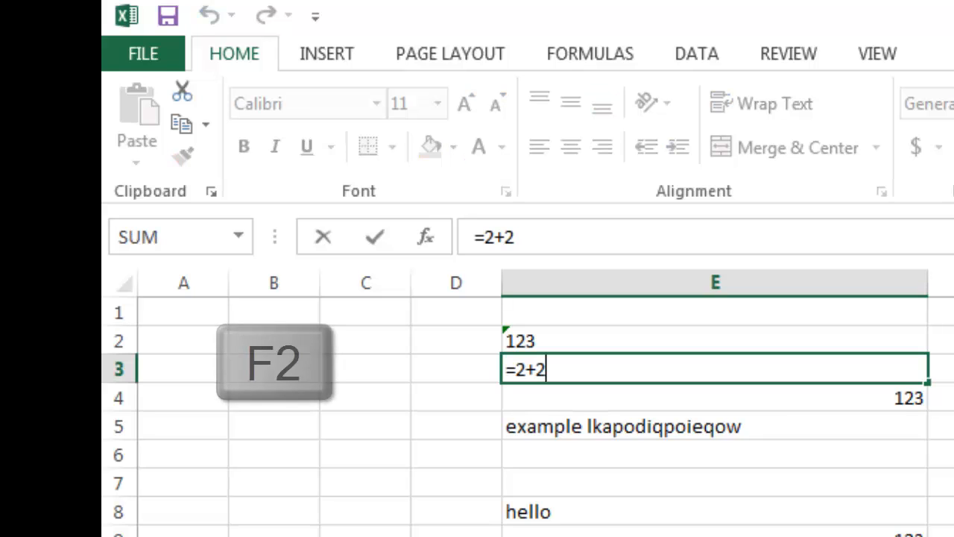
key(Left)
key(Left)
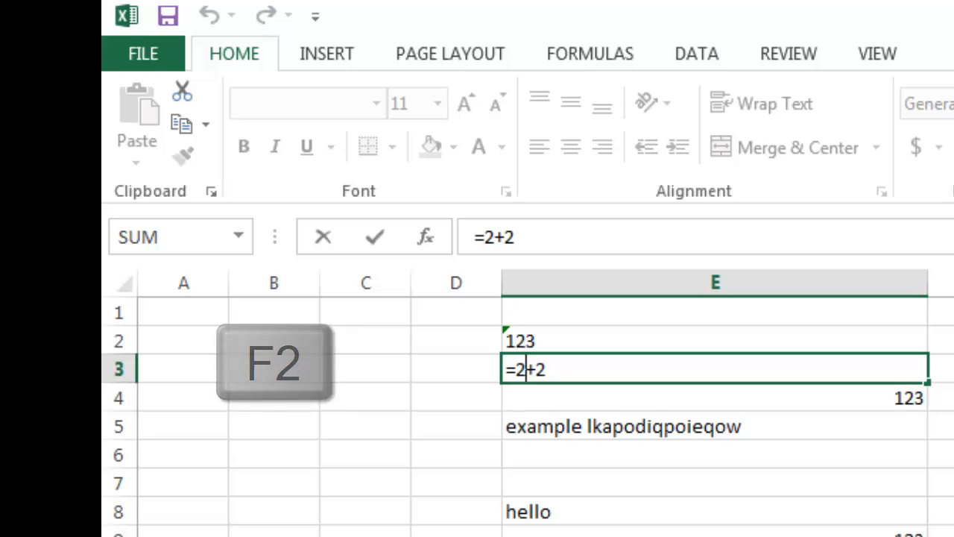
key(Left)
key(Left)
text(')
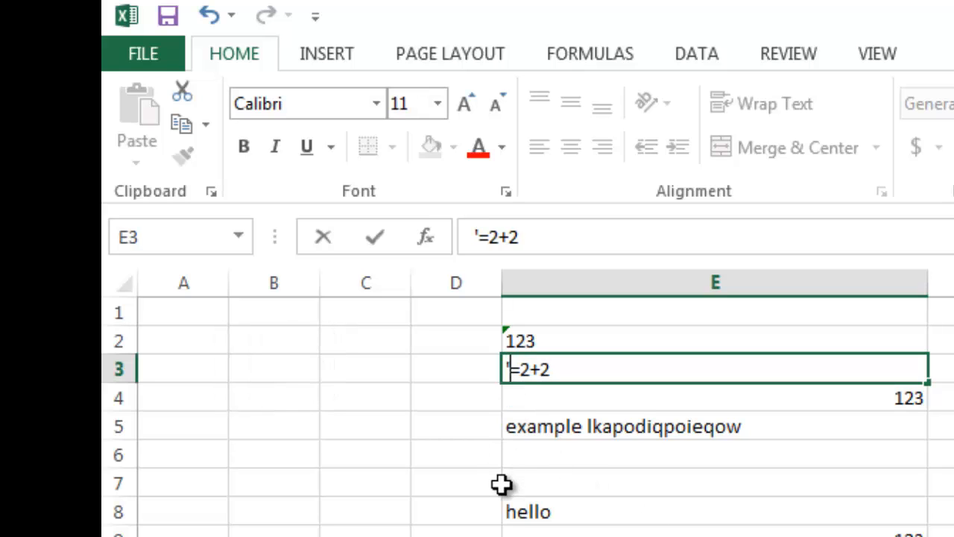
key(Return)
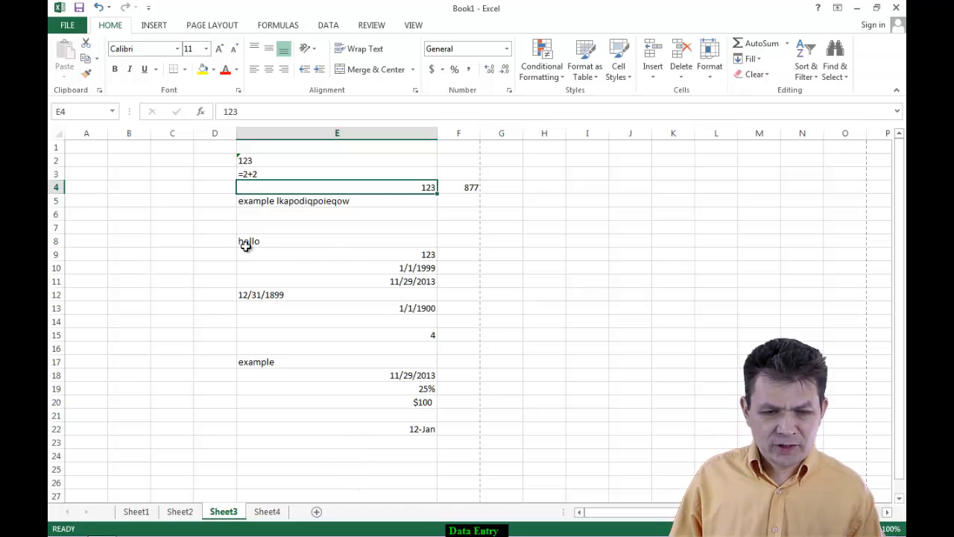
Widen column C to nearly five times its width and enter the text "Something" in cell C4.
click(278, 445)
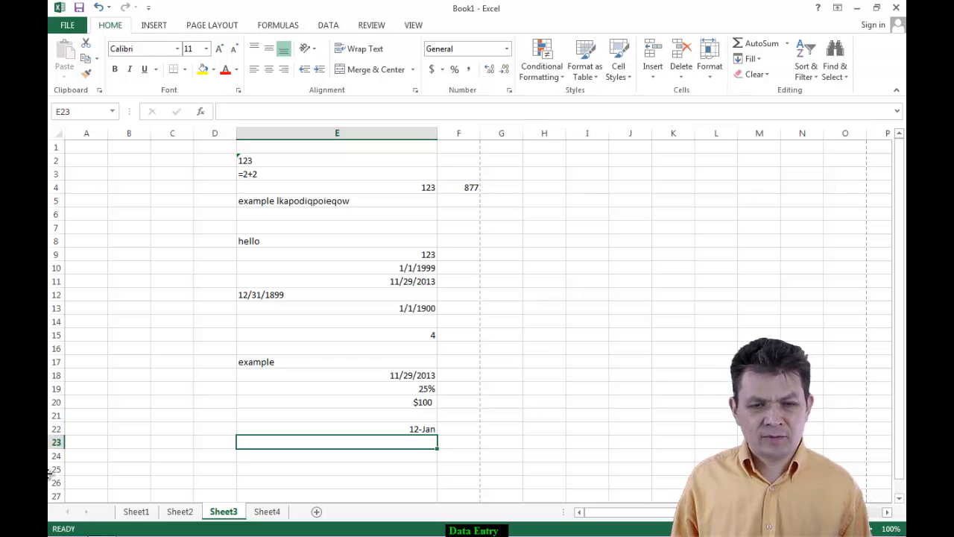
drag(192, 140, 351, 141)
click(216, 187)
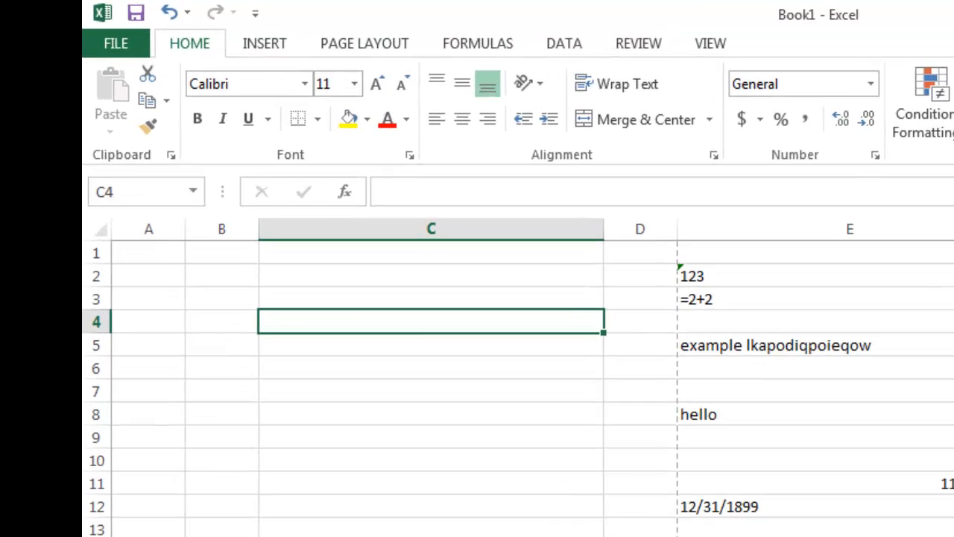
text(Somein)
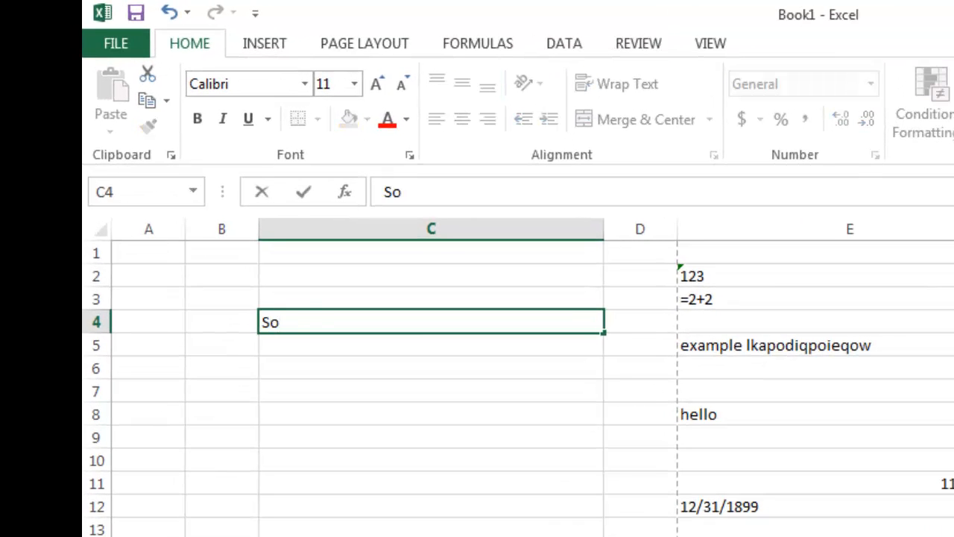
key(BackSpace)
key(BackSpace)
text(thing)
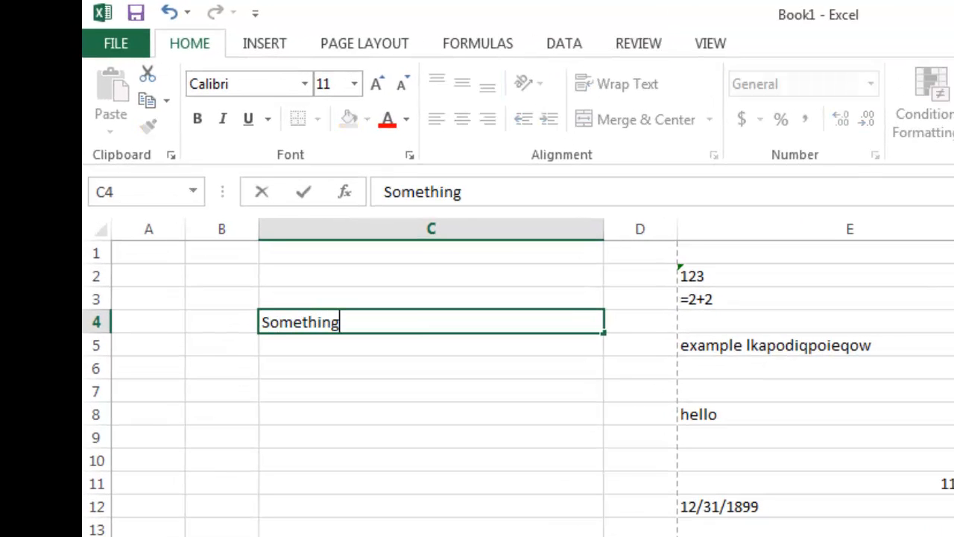
Enter the number 123 in cell C6 and select cell C8.
click(334, 368)
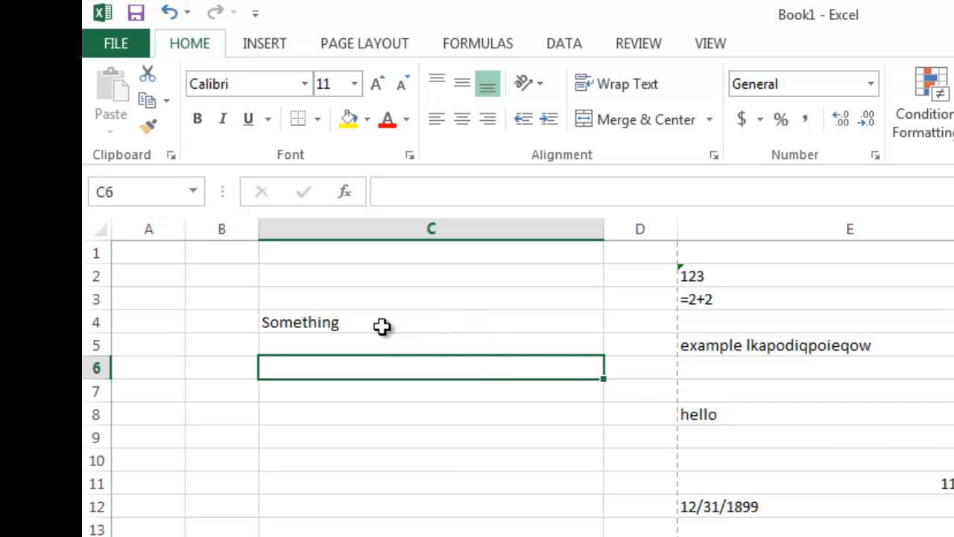
text(123)
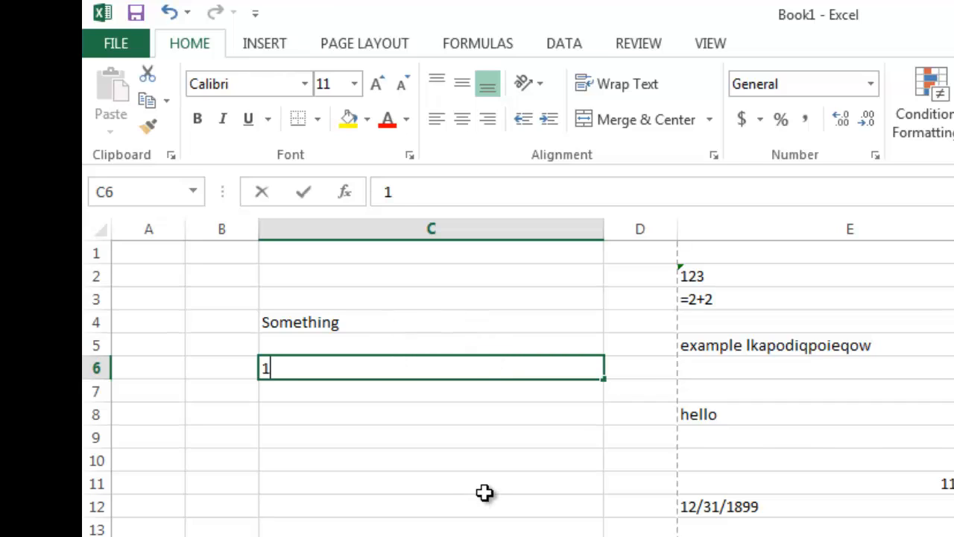
key(Return)
click(537, 412)
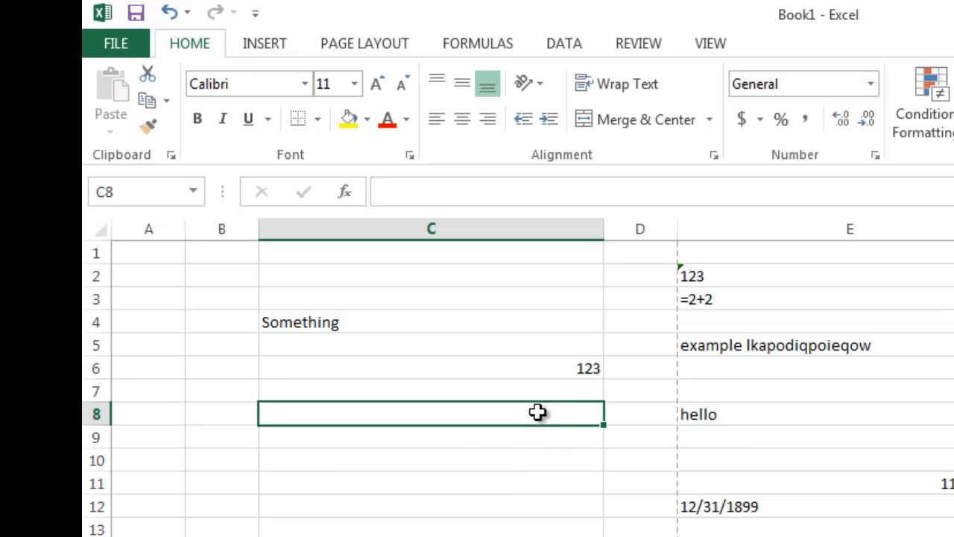